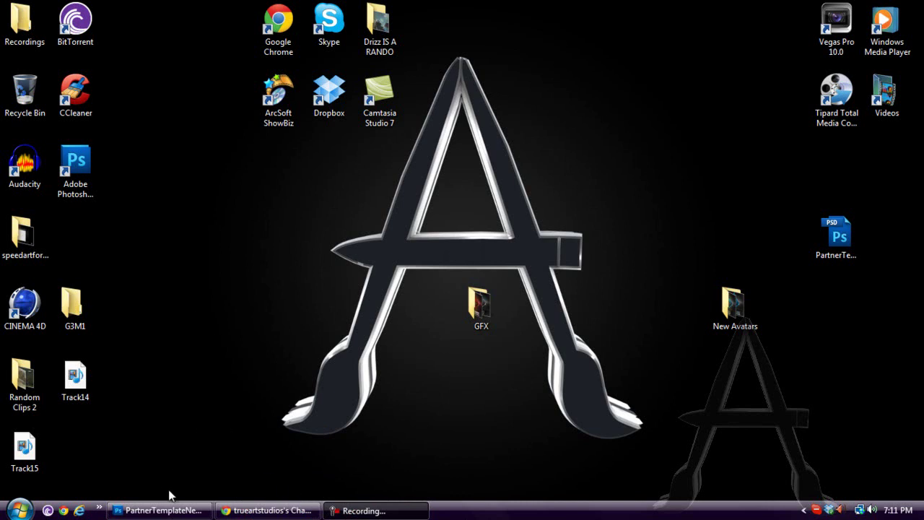
# - Browse the creator's linked YouTube channels in Chrome, then close the YouTube channel tab
pyautogui.moveTo(245, 514)
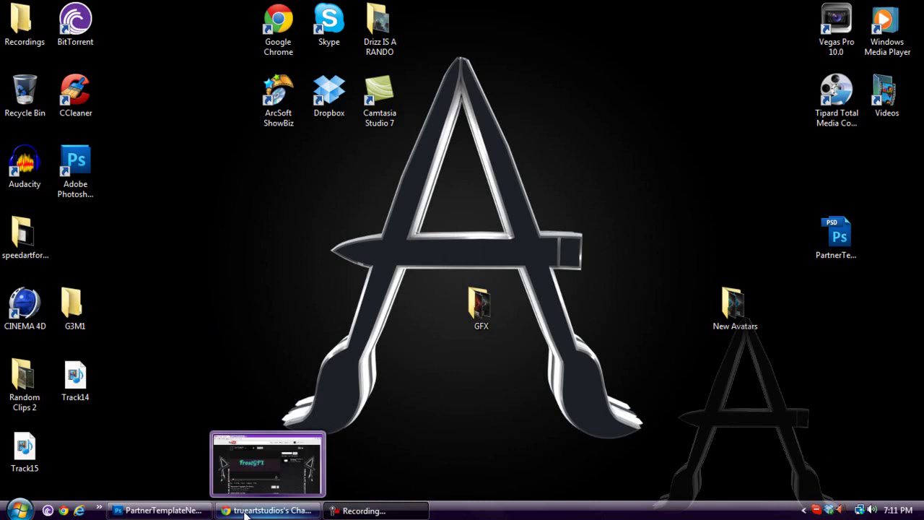
pyautogui.click(232, 514)
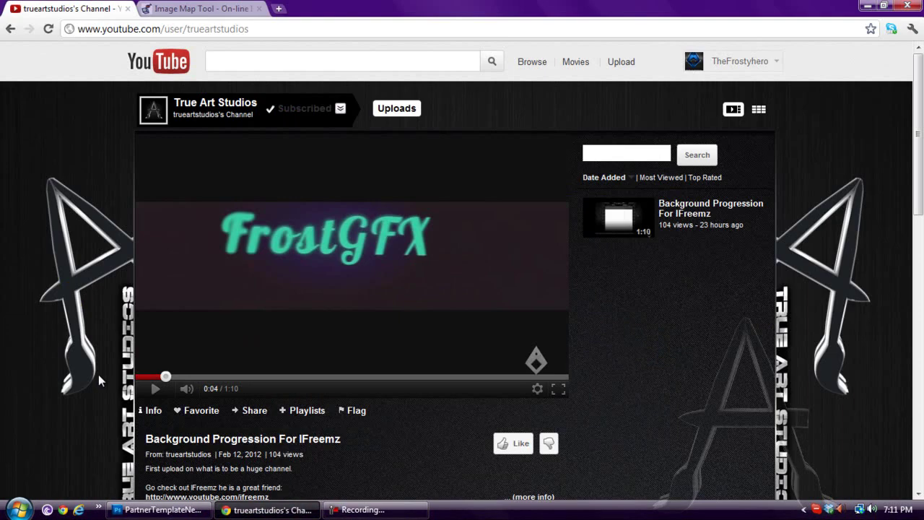
pyautogui.scroll(-5, 98, 374)
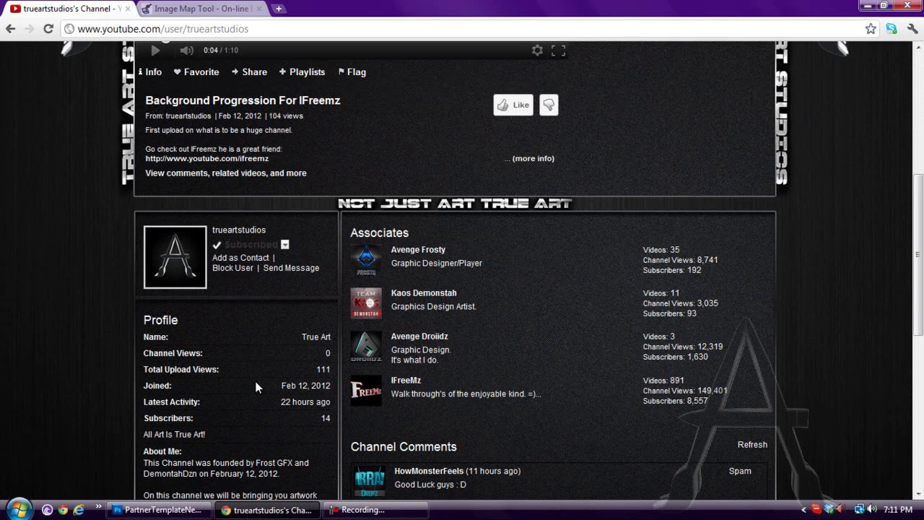
pyautogui.click(407, 381)
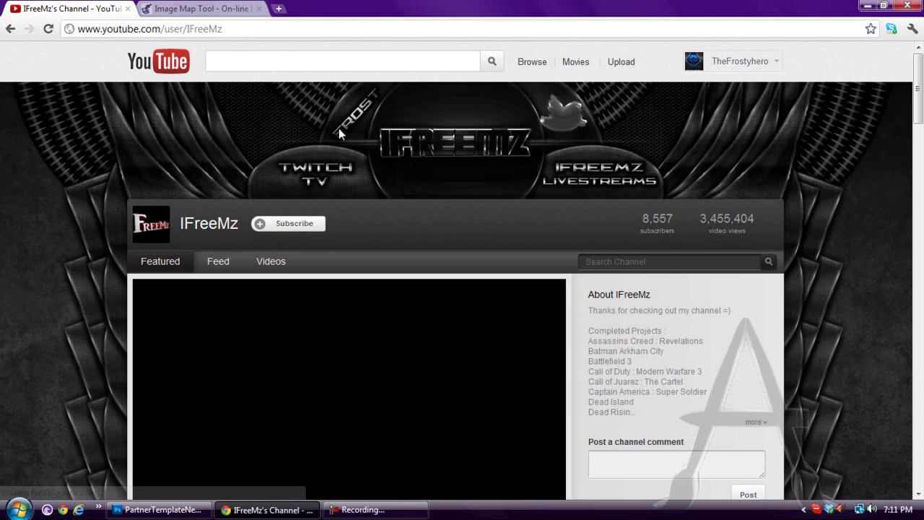
pyautogui.click(341, 124)
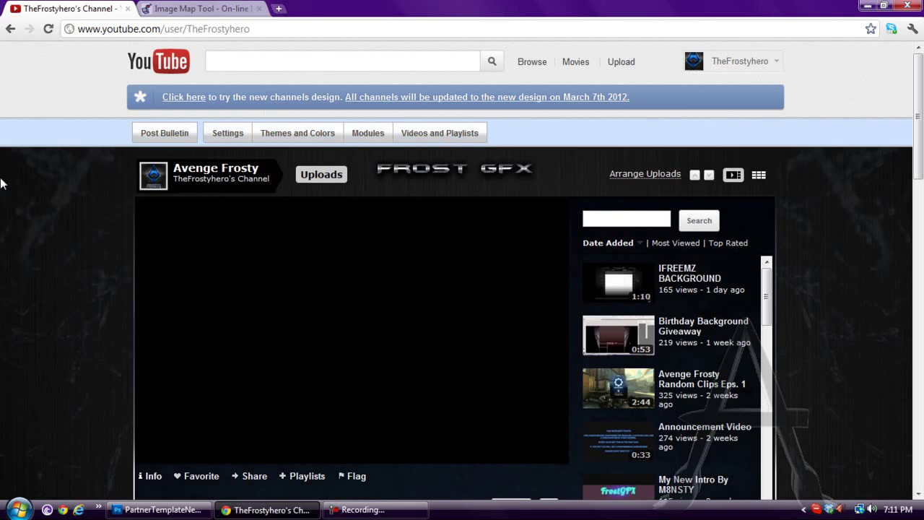
pyautogui.scroll(-8, 1, 184)
pyautogui.scroll(1, 1, 171)
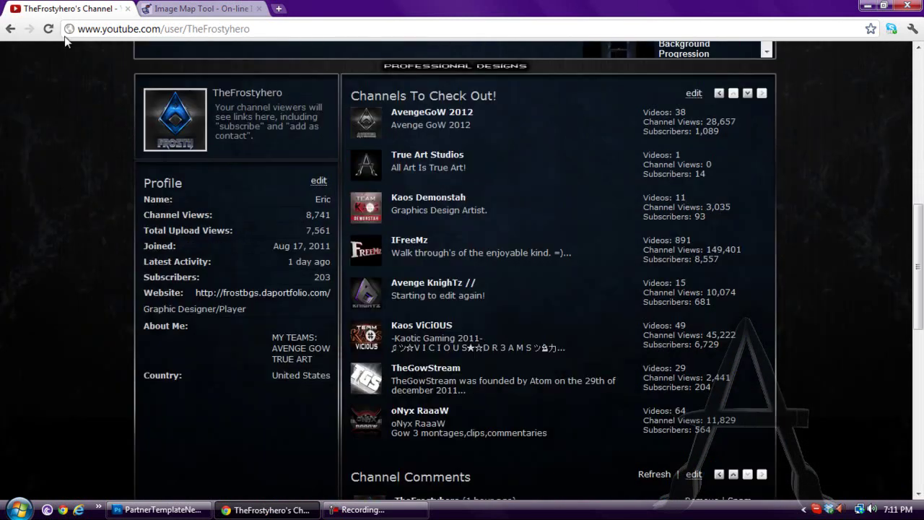
pyautogui.click(128, 10)
# - Bring PartnerTemplateNewLayout.psd in Photoshop to the front
pyautogui.moveTo(371, 511)
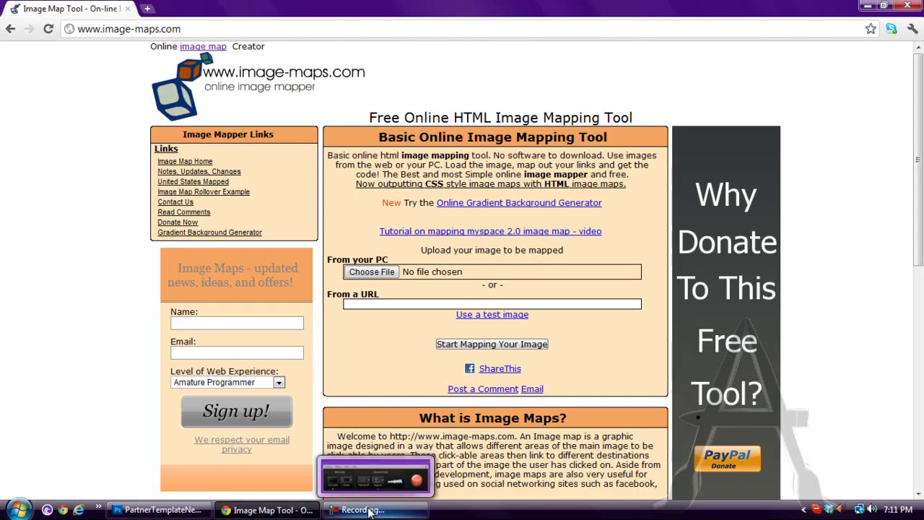
pyautogui.click(160, 510)
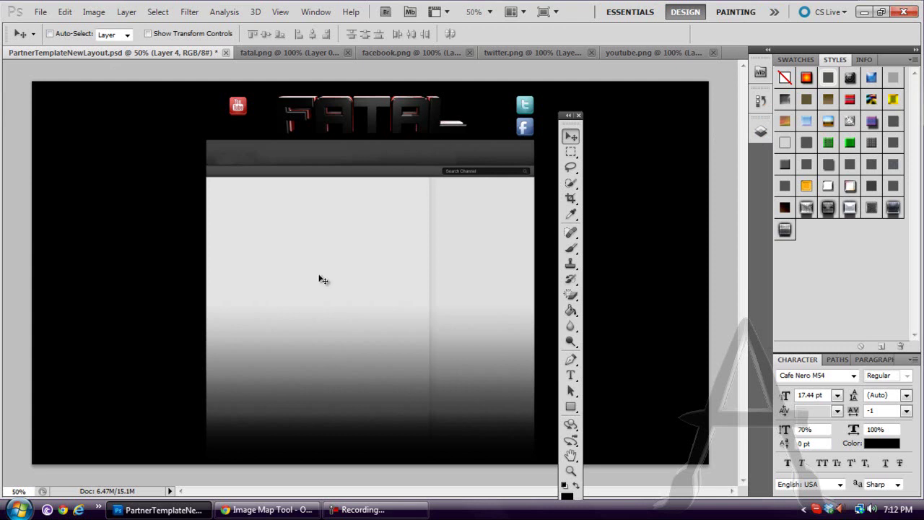
# - Move the Partner Branding Banner layer to the top of the Layers panel
pyautogui.click(759, 135)
pyautogui.scroll(-2, 694, 238)
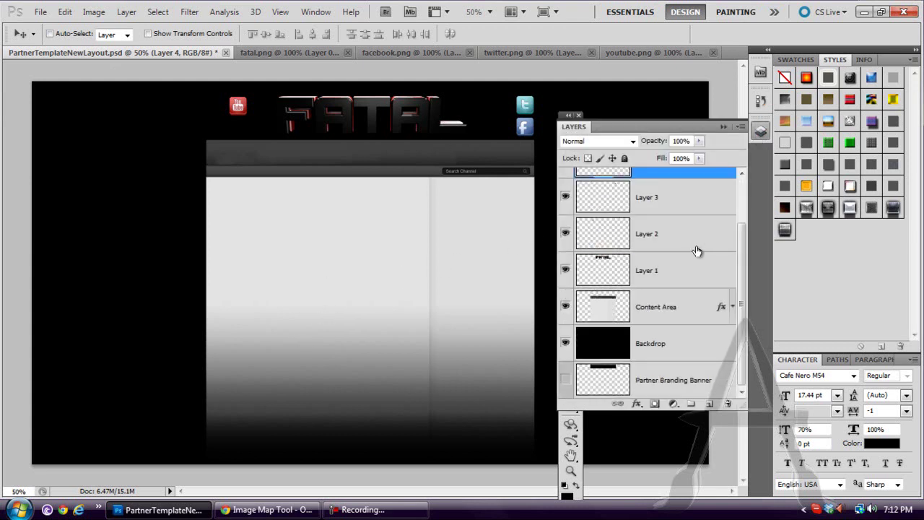
pyautogui.click(683, 383)
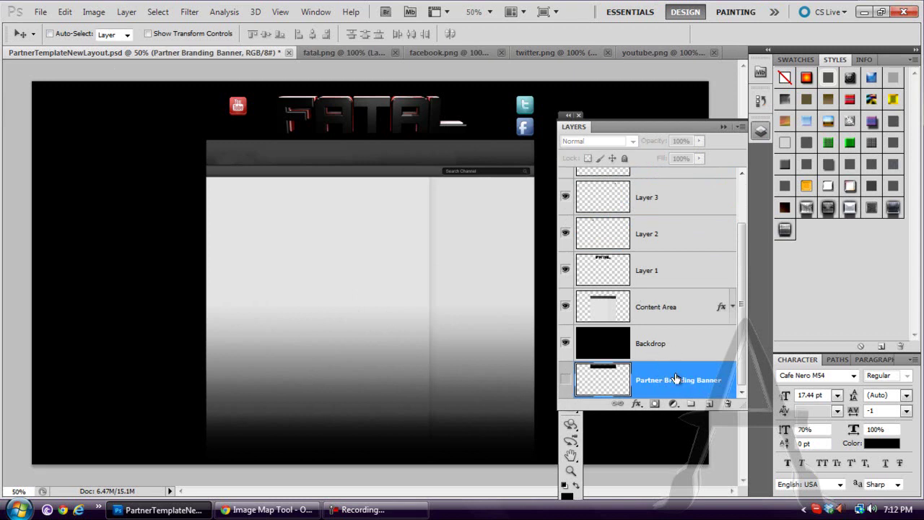
pyautogui.moveTo(672, 377); pyautogui.dragTo(645, 190)
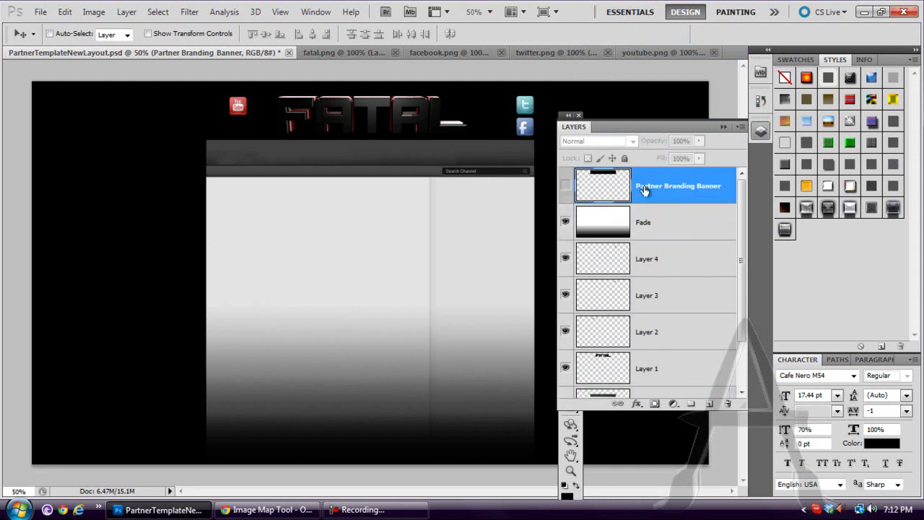
# - Toggle the Partner Branding Banner layer's visibility, leaving it hidden so the FATAL logo shows
pyautogui.click(566, 186)
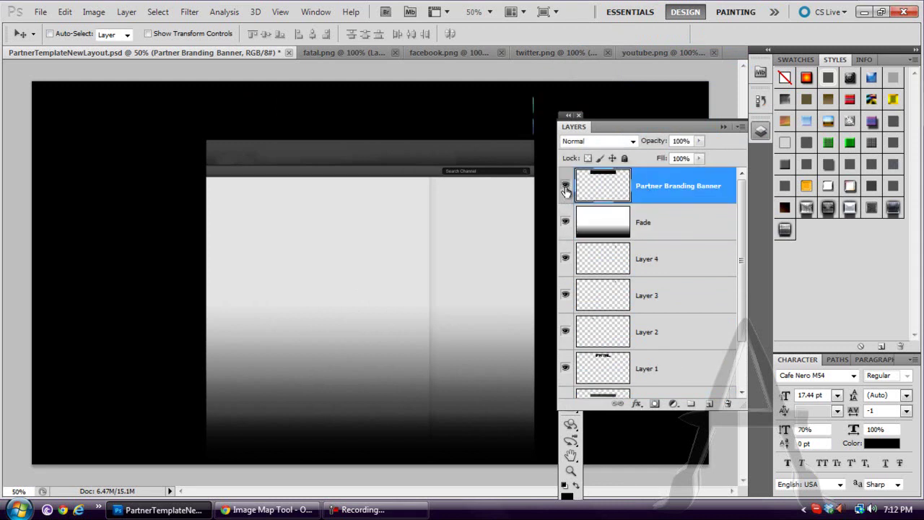
pyautogui.click(566, 186)
pyautogui.click(566, 187)
pyautogui.click(566, 186)
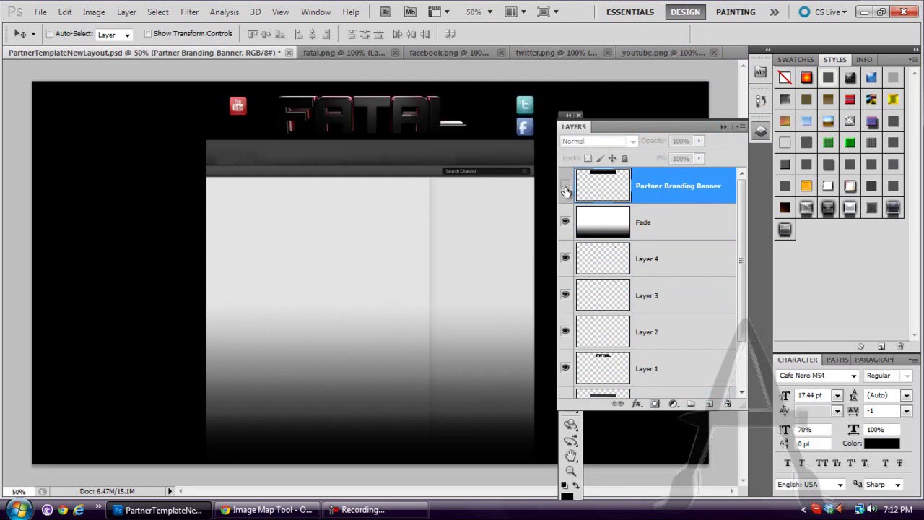
pyautogui.click(565, 186)
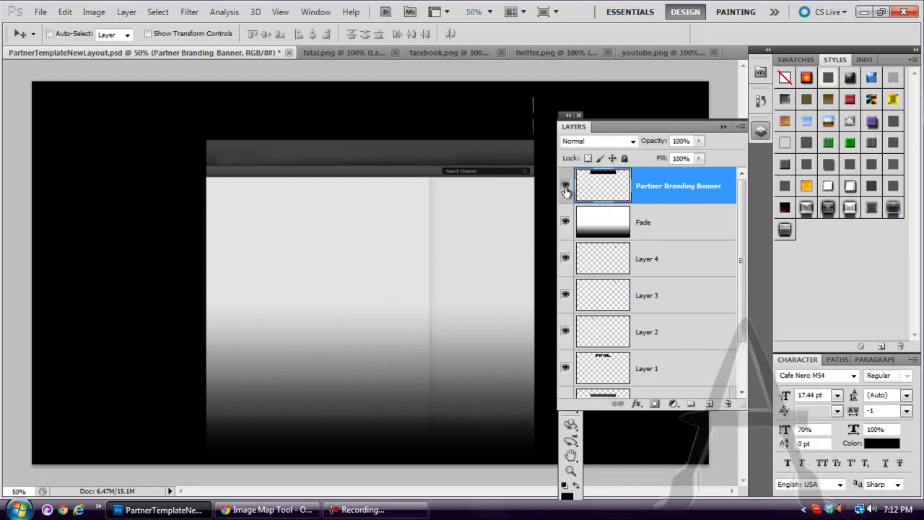
pyautogui.click(566, 186)
pyautogui.click(566, 186)
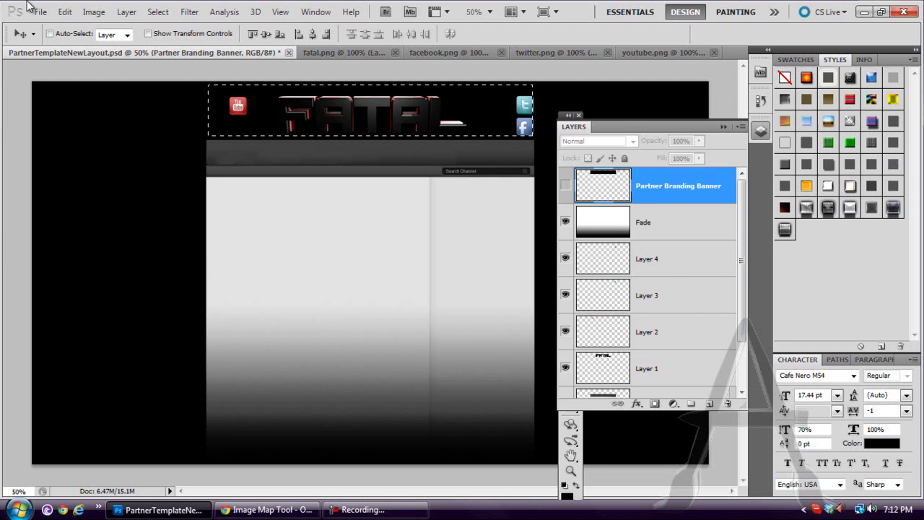
# - Copy the selected strip merged and create a new 960×150 document from the clipboard
pyautogui.click(62, 13)
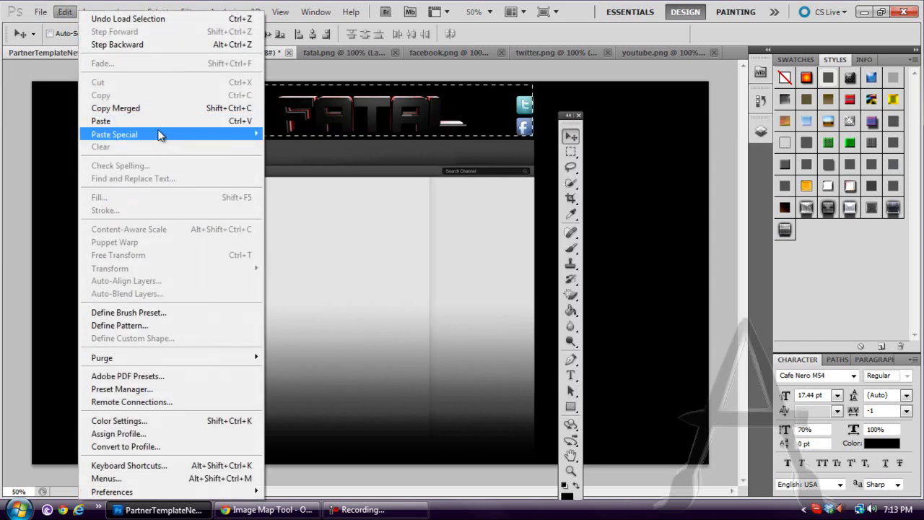
pyautogui.moveTo(158, 134)
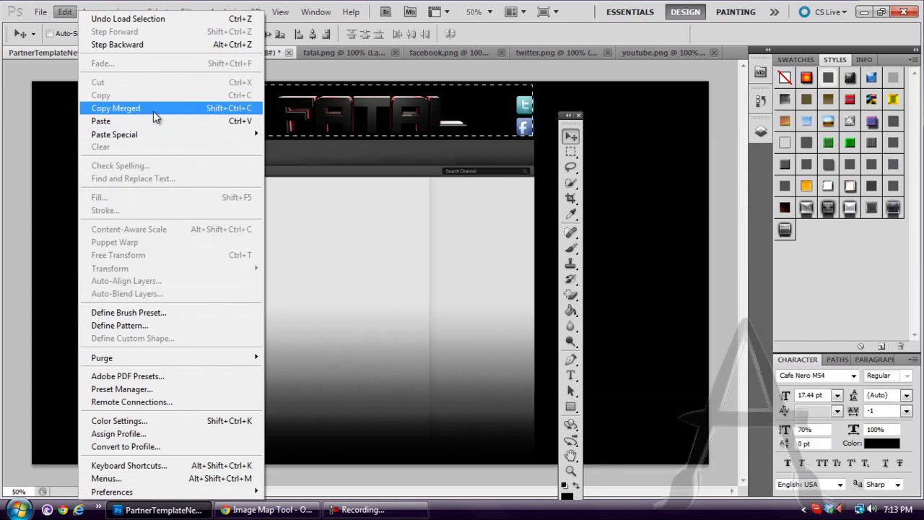
pyautogui.click(153, 110)
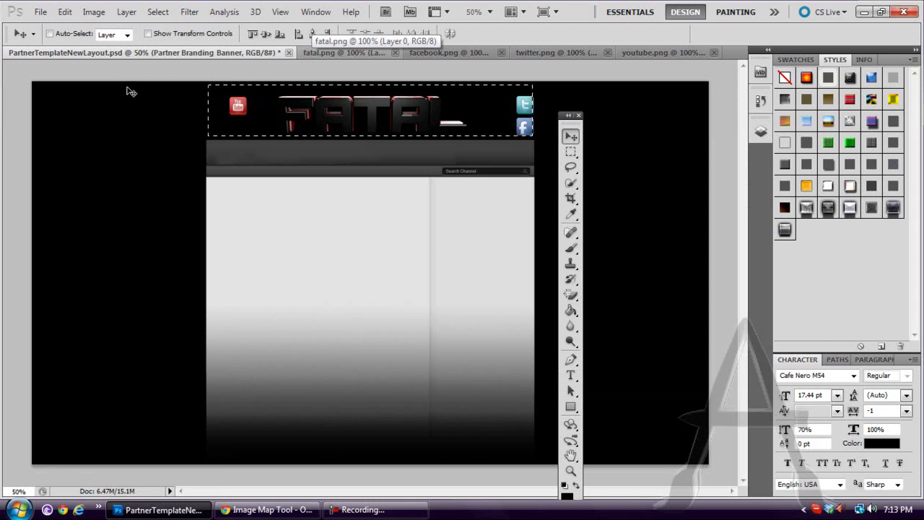
pyautogui.click(41, 13)
pyautogui.click(46, 29)
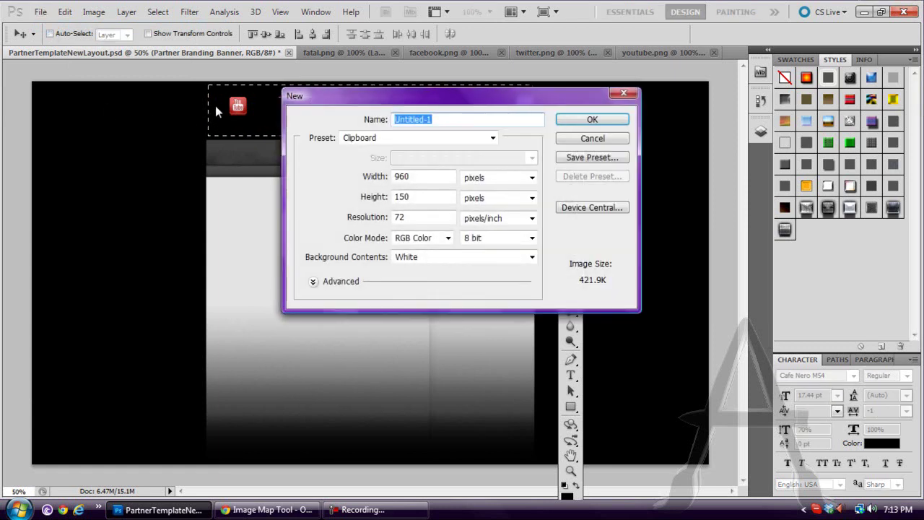
pyautogui.click(599, 119)
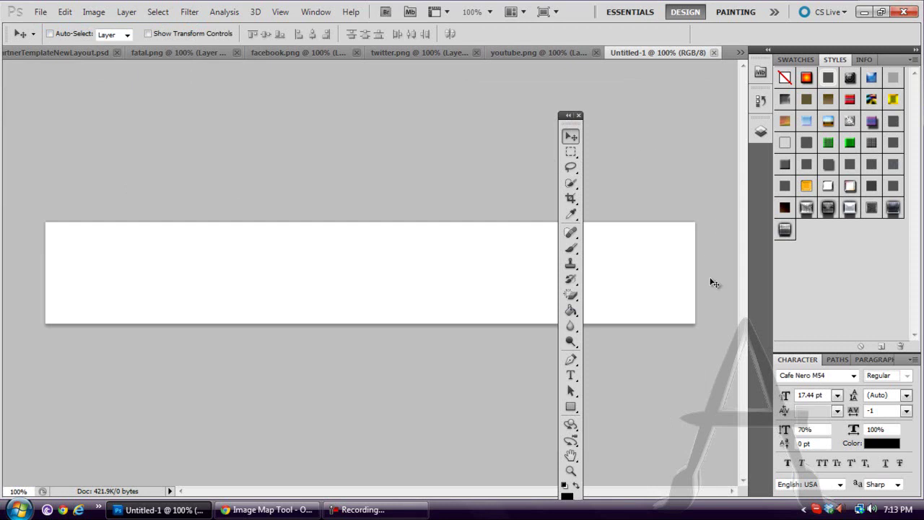
# - Paste the banner strip into Untitled-1 and zoom out to see all of it
pyautogui.click(41, 14)
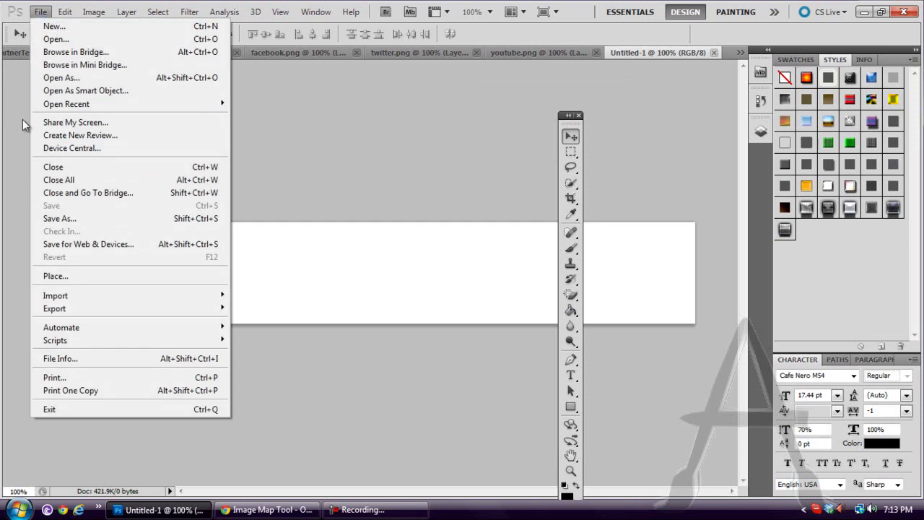
pyautogui.click(44, 13)
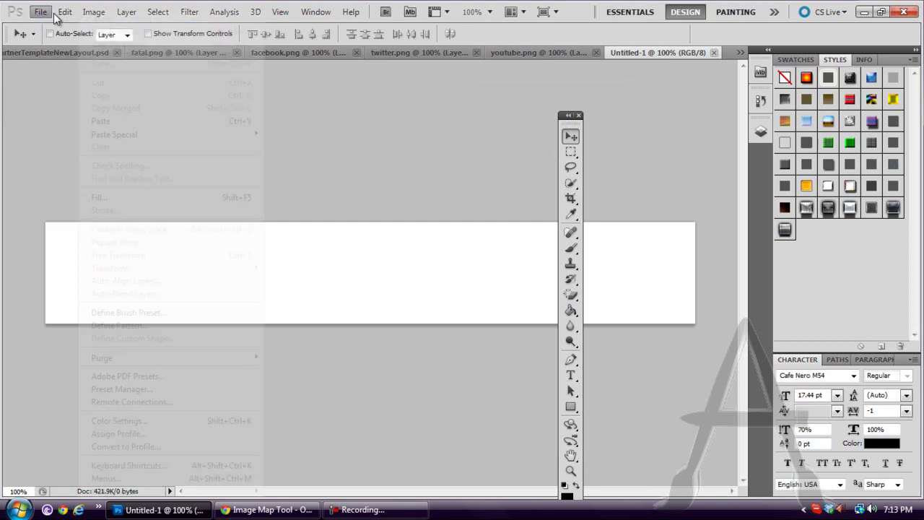
pyautogui.click(45, 13)
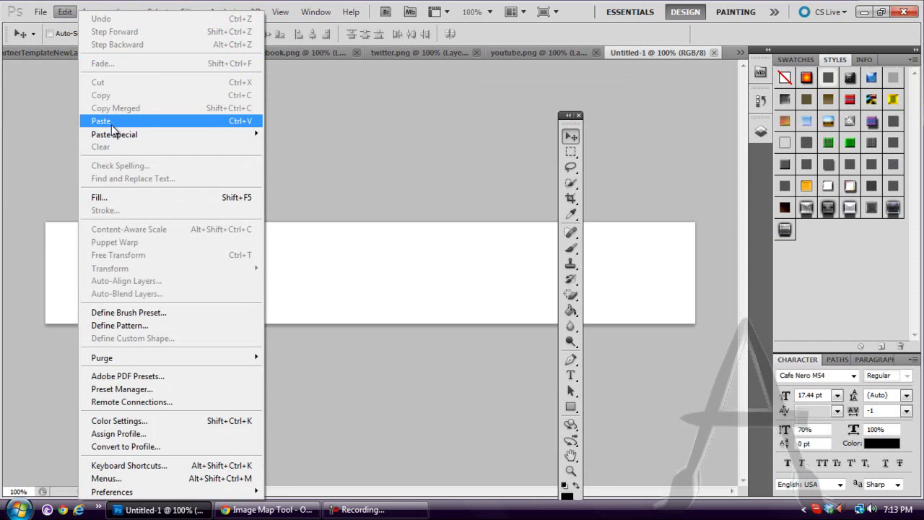
pyautogui.click(113, 124)
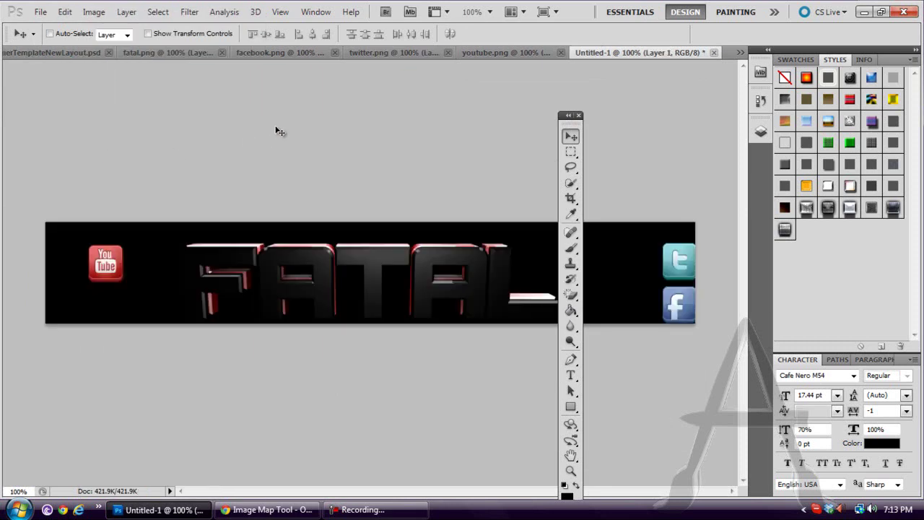
pyautogui.hotkey('ctrl', '-')
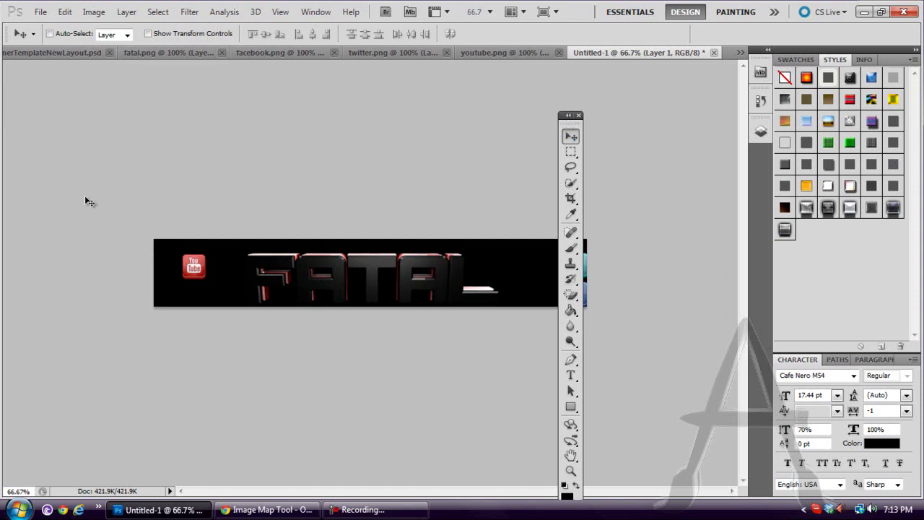
# - Save the banner for web as a quality-100 JPEG named tutorial on the Desktop
pyautogui.click(41, 12)
pyautogui.click(97, 245)
pyautogui.moveTo(607, 21); pyautogui.dragTo(654, 27)
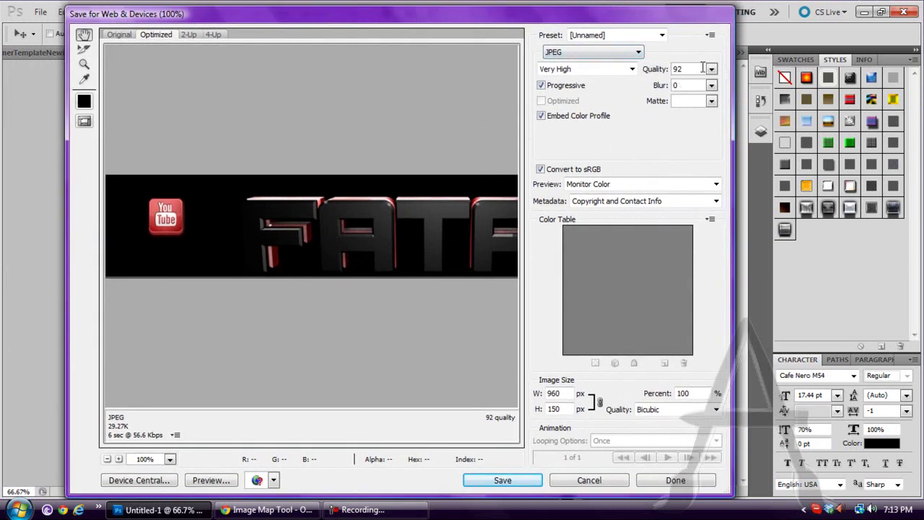
pyautogui.click(712, 68)
pyautogui.moveTo(706, 85); pyautogui.dragTo(716, 87)
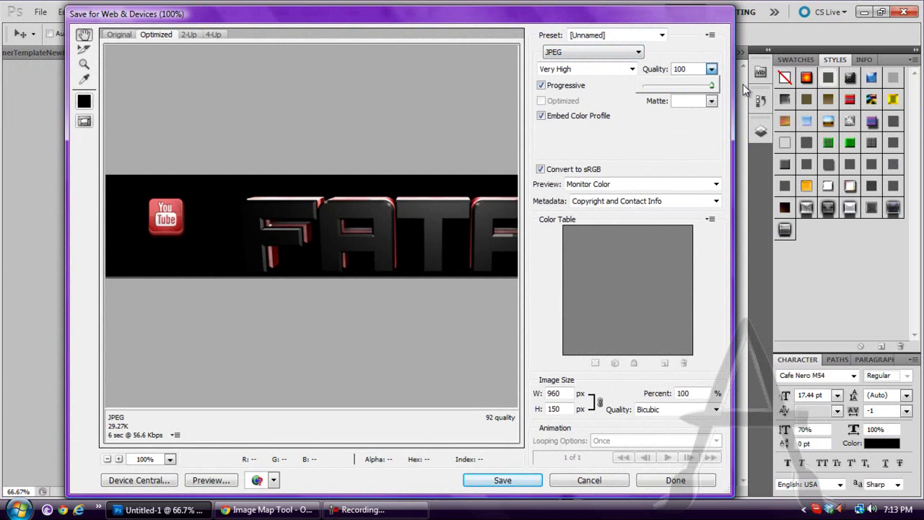
pyautogui.click(506, 481)
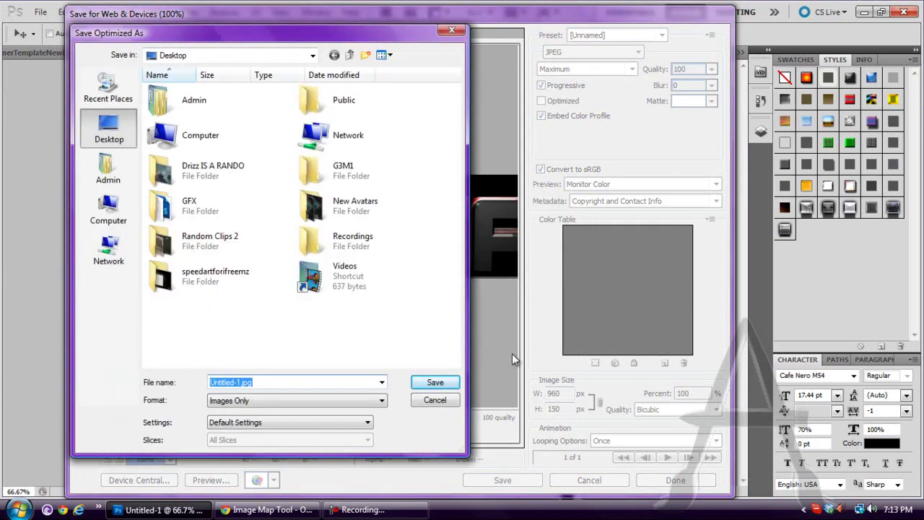
pyautogui.write('tutorial1')
pyautogui.press('Return')
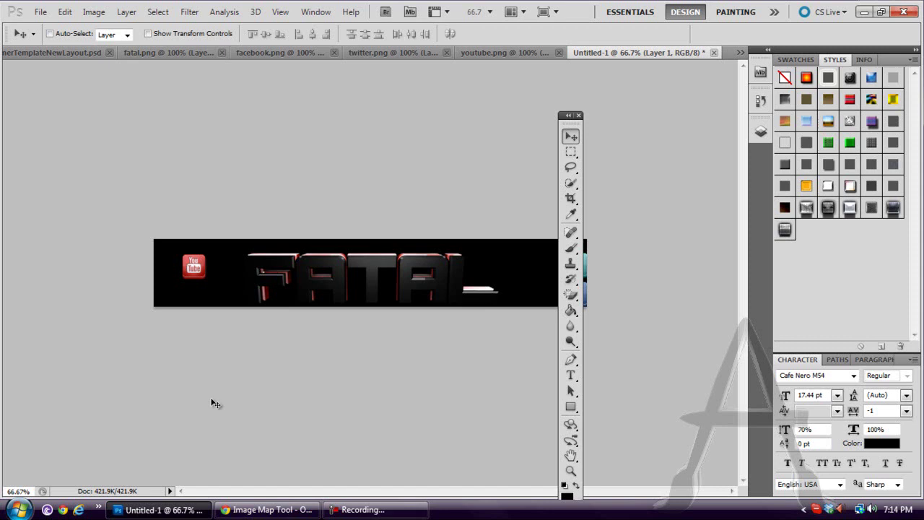
# - Minimize Photoshop and restore the Chrome window showing the image-maps.com mapping tool
pyautogui.click(866, 13)
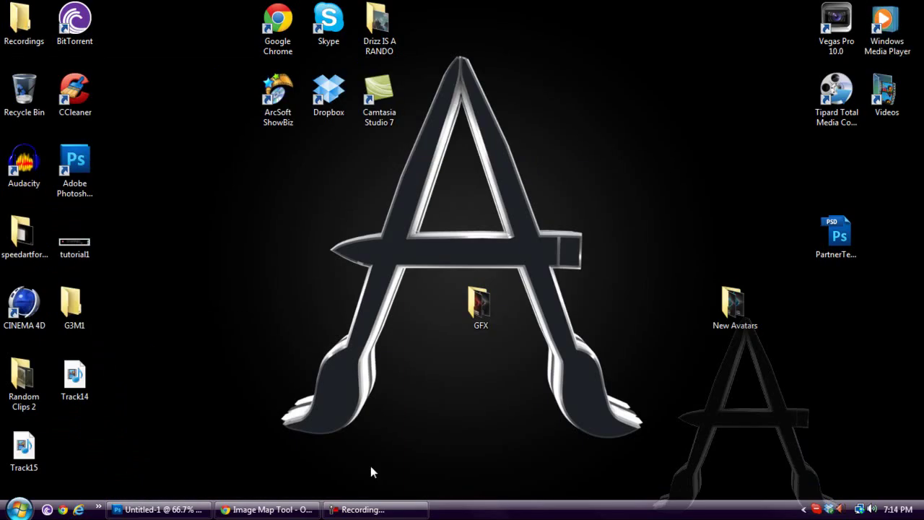
pyautogui.moveTo(253, 508)
pyautogui.click(268, 509)
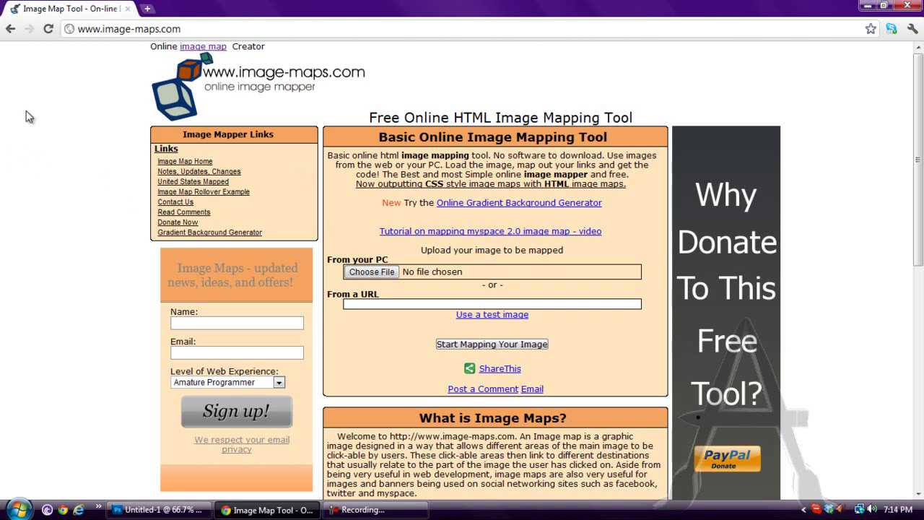
# - Choose tutorial1.jpg from the file picker as the banner image to upload
pyautogui.click(388, 275)
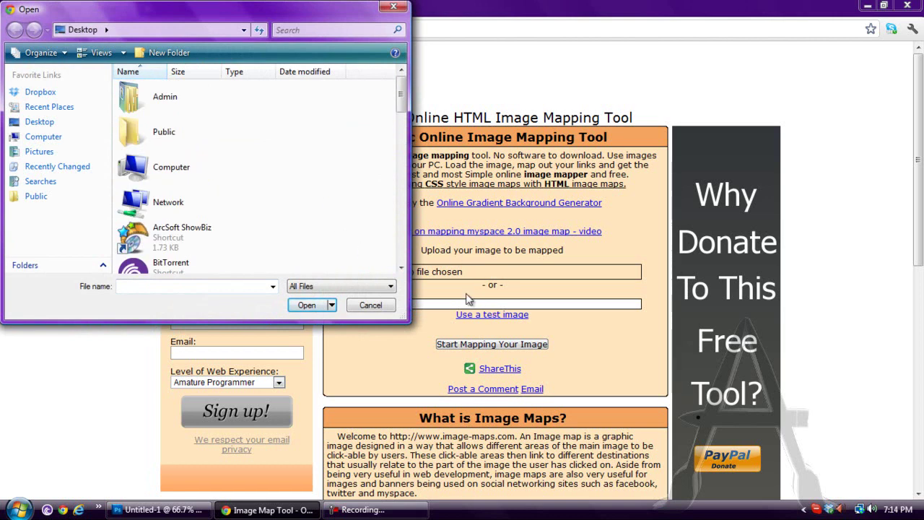
pyautogui.moveTo(299, 5); pyautogui.dragTo(430, 38)
pyautogui.scroll(-15, 466, 170)
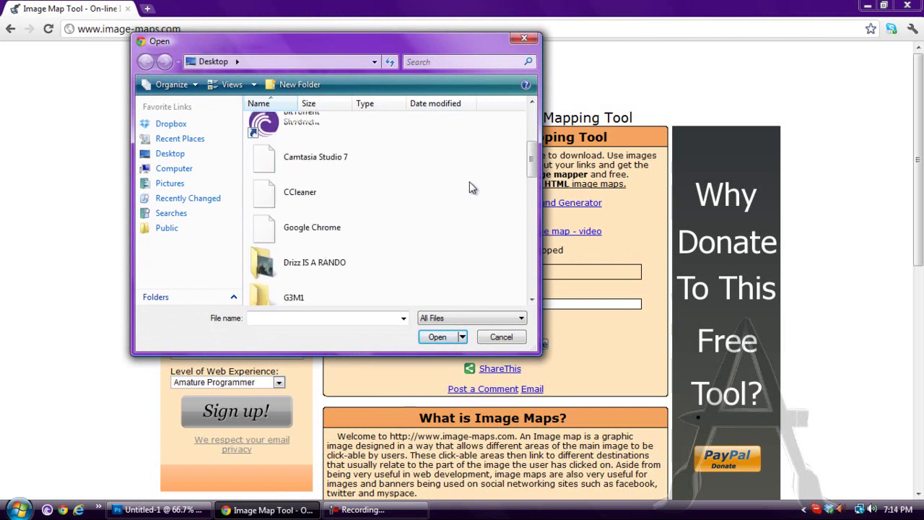
pyautogui.scroll(-3, 411, 172)
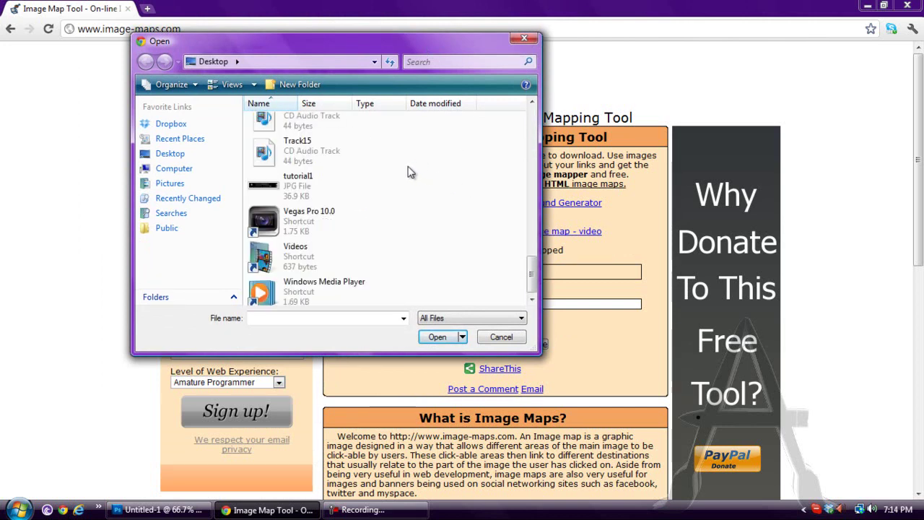
pyautogui.doubleClick(289, 191)
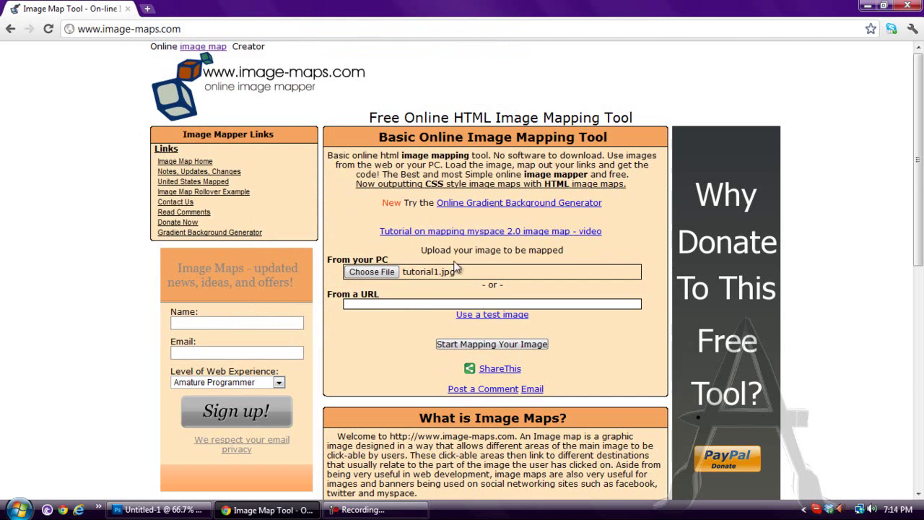
pyautogui.click(415, 273)
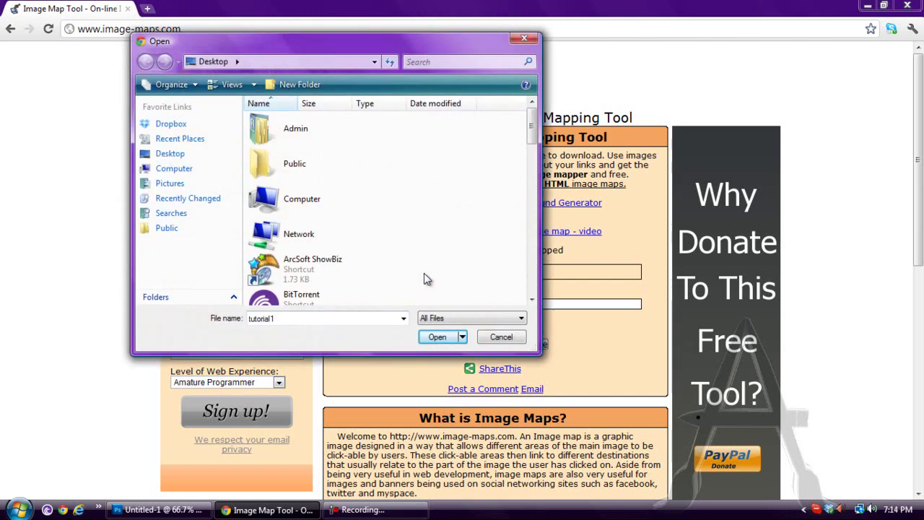
pyautogui.click(499, 337)
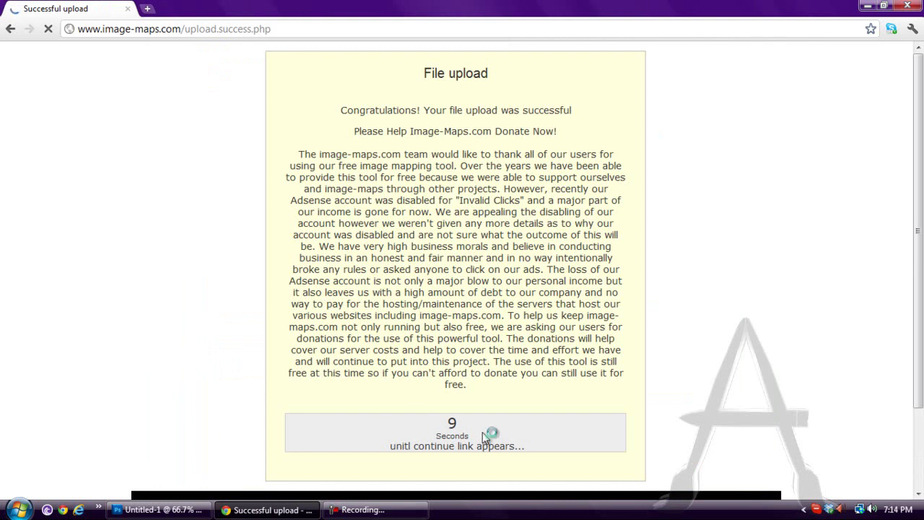
pyautogui.scroll(-3, 180, 287)
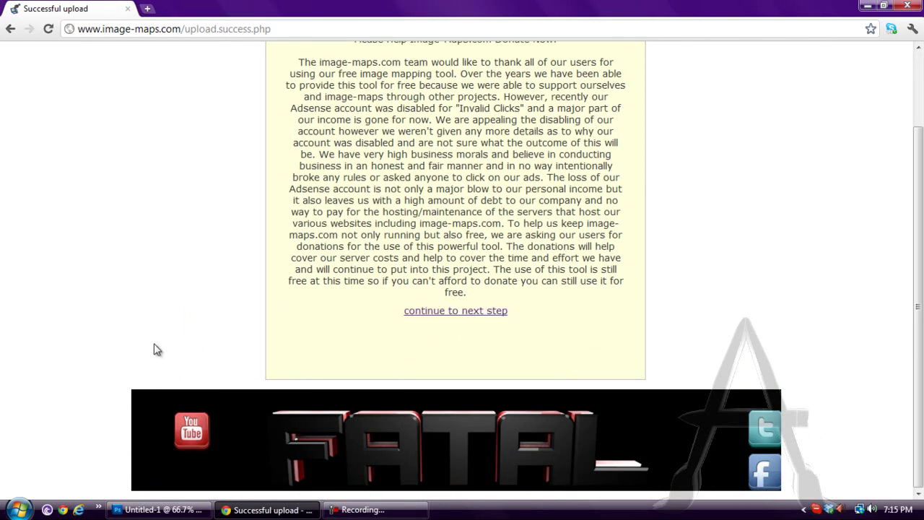
# - Follow the 'continue to next step' link to the mapping editor
pyautogui.click(445, 317)
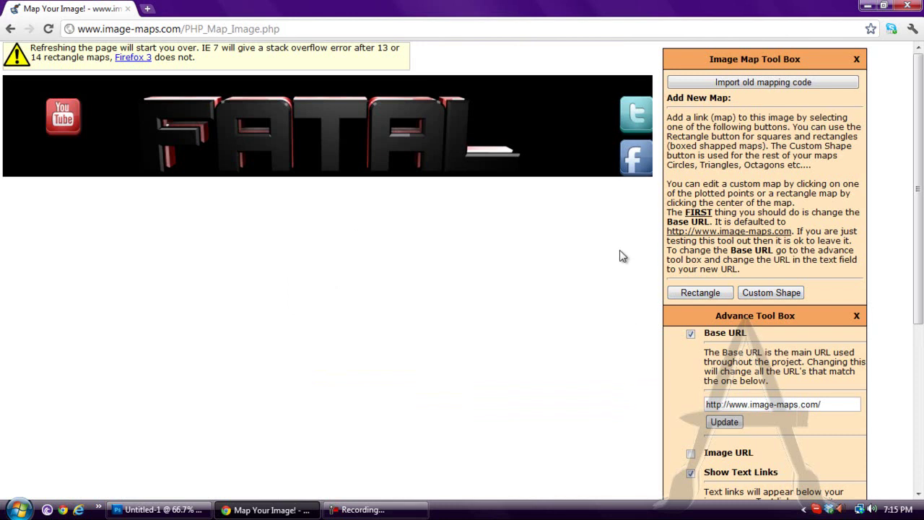
# - Add a rectangle and position and resize it to cover the YouTube icon
pyautogui.click(692, 296)
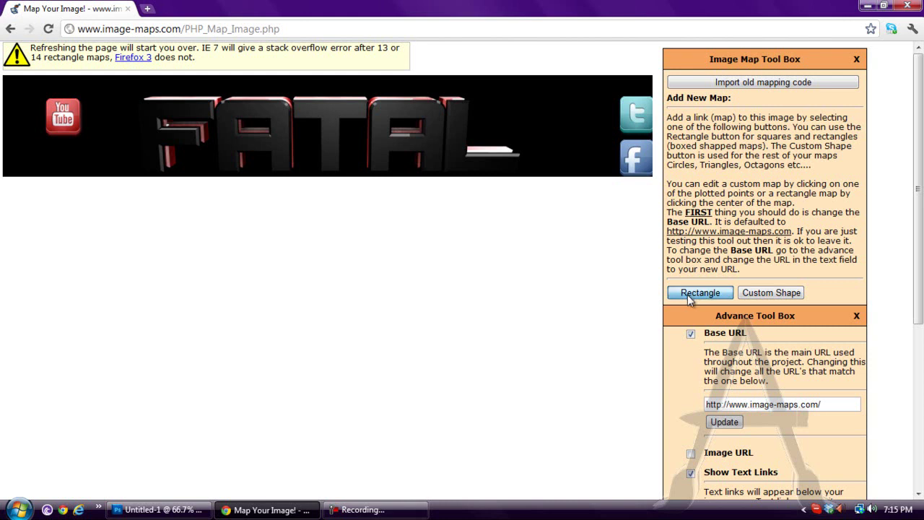
pyautogui.moveTo(21, 91); pyautogui.dragTo(54, 100)
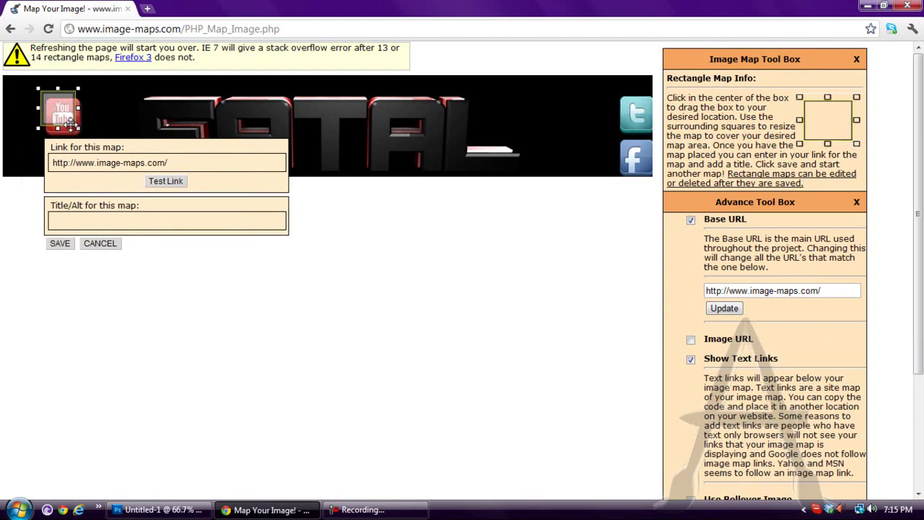
pyautogui.moveTo(80, 130); pyautogui.dragTo(97, 149)
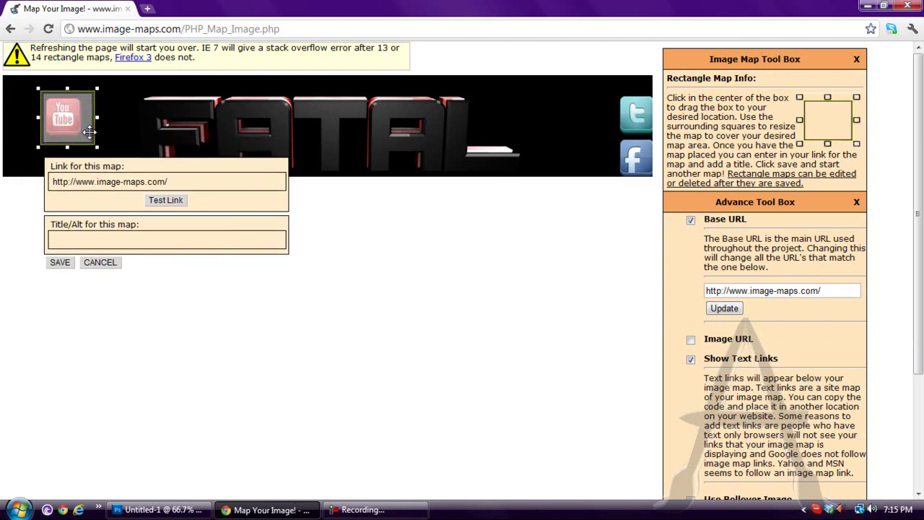
pyautogui.moveTo(86, 115); pyautogui.dragTo(82, 112)
# - Replace the rectangle's default link with the creator's YouTube channel URL and save it
pyautogui.moveTo(166, 180); pyautogui.dragTo(2, 170)
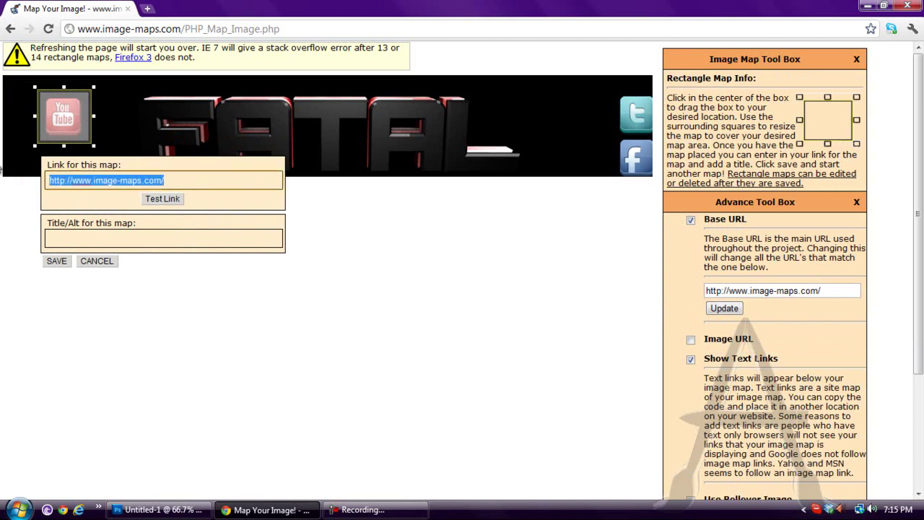
pyautogui.press('BackSpace')
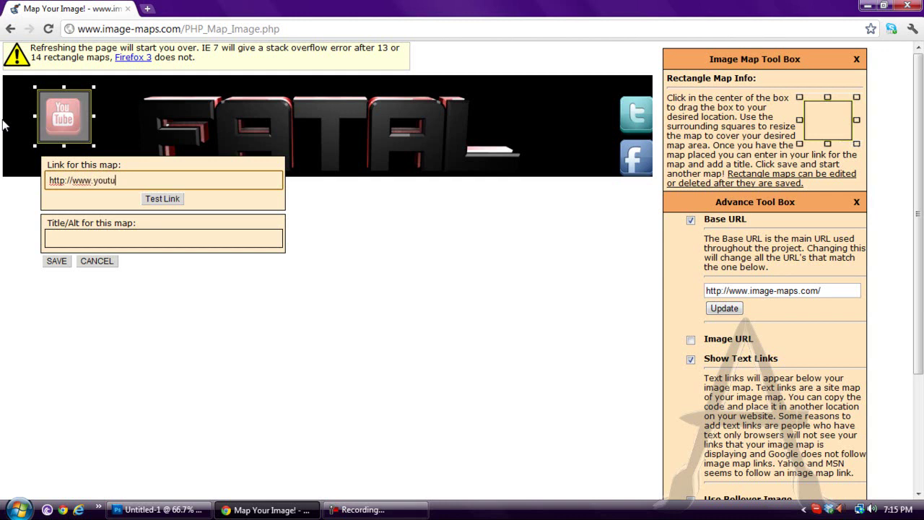
pyautogui.write('.com/thefrostyhero')
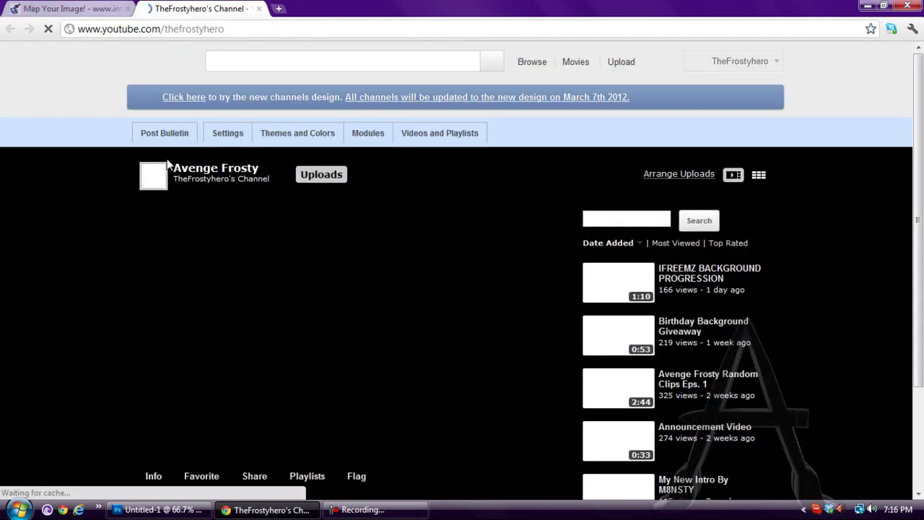
pyautogui.scroll(-10, 52, 263)
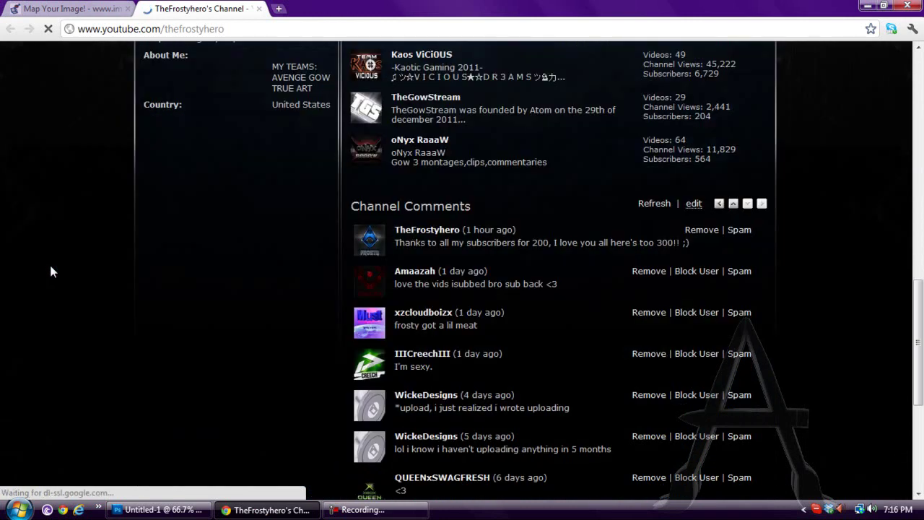
pyautogui.scroll(5, 49, 262)
pyautogui.scroll(-4, 46, 287)
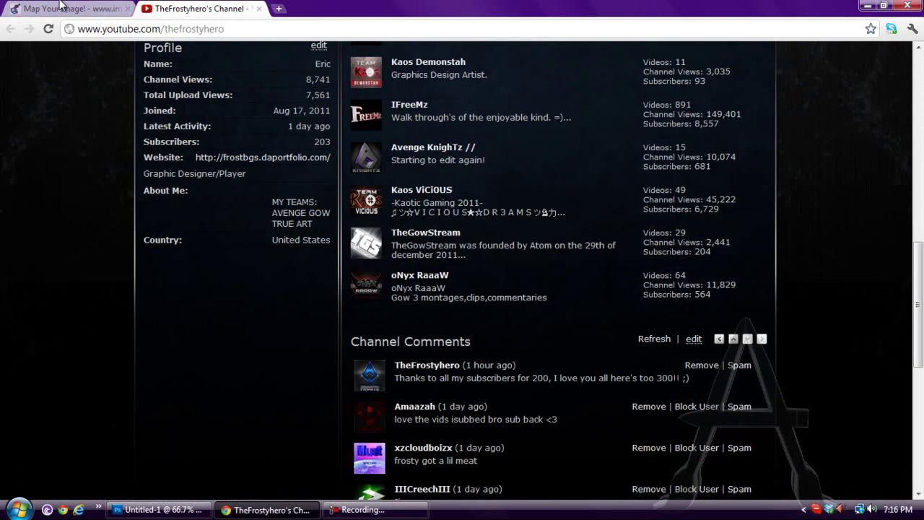
pyautogui.click(71, 8)
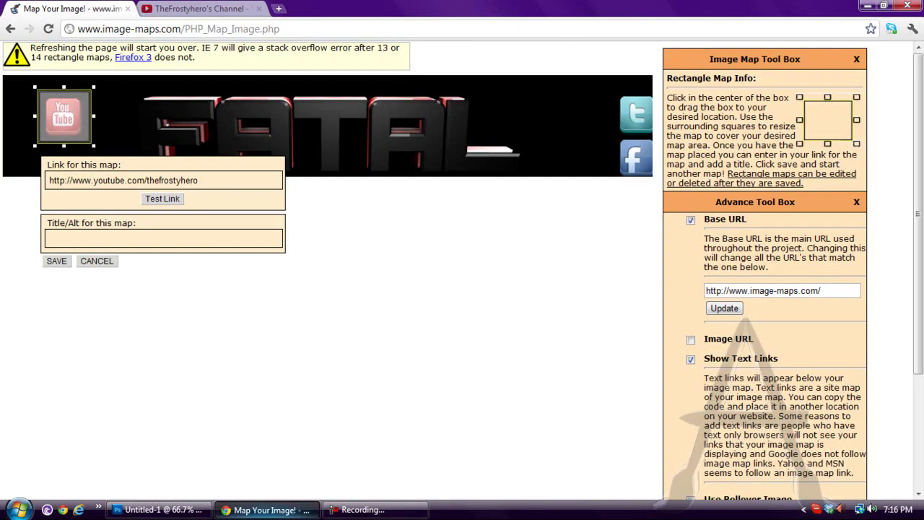
pyautogui.click(195, 9)
pyautogui.scroll(10, 106, 321)
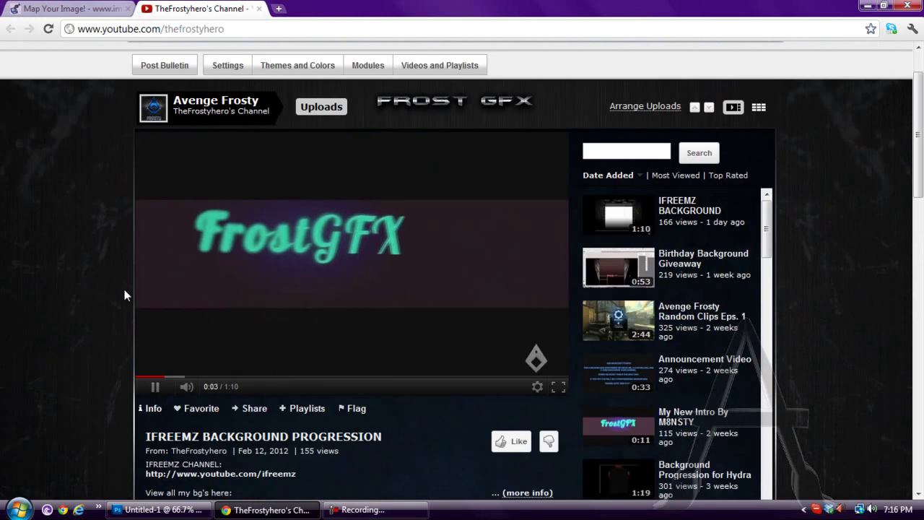
pyautogui.hotkey('ctrl', 'shift', 'Tab')
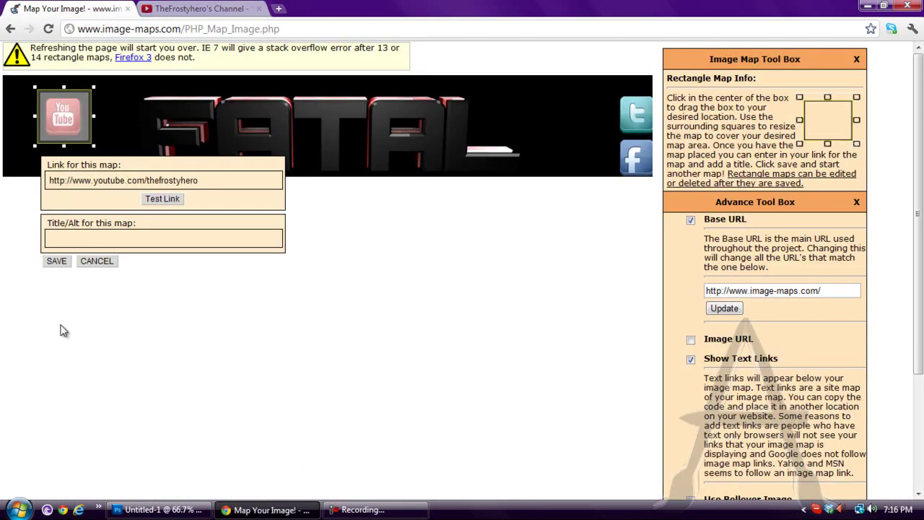
pyautogui.click(57, 260)
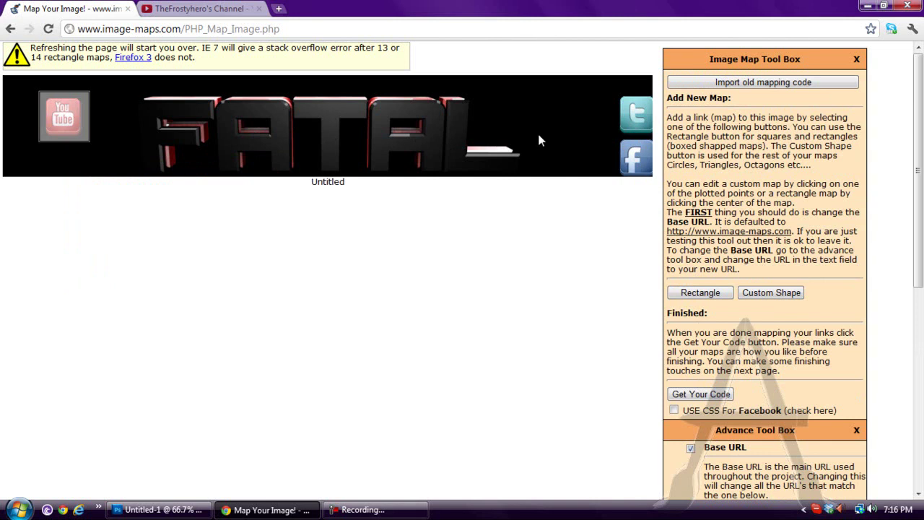
# - Add a rectangle over the Twitter icon, enter a twitter.com link and test it
pyautogui.click(713, 300)
pyautogui.moveTo(41, 107); pyautogui.dragTo(655, 114)
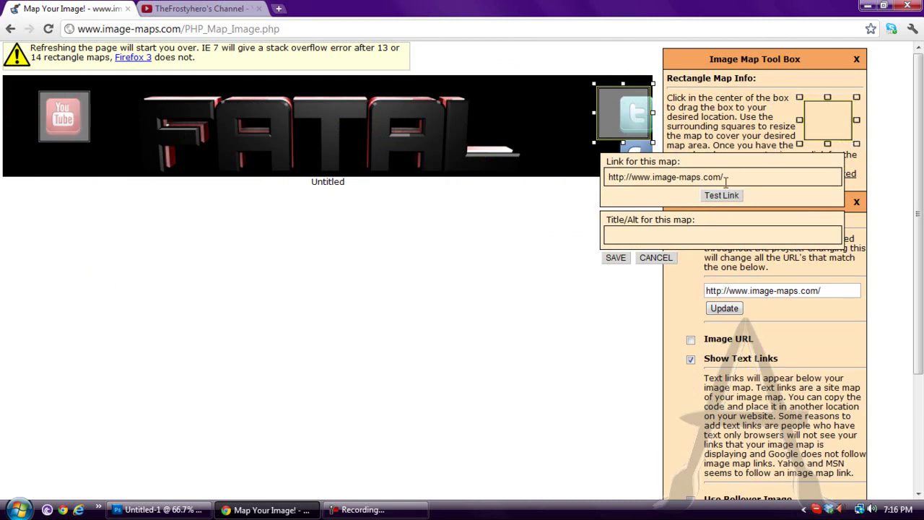
pyautogui.moveTo(730, 177); pyautogui.dragTo(529, 162)
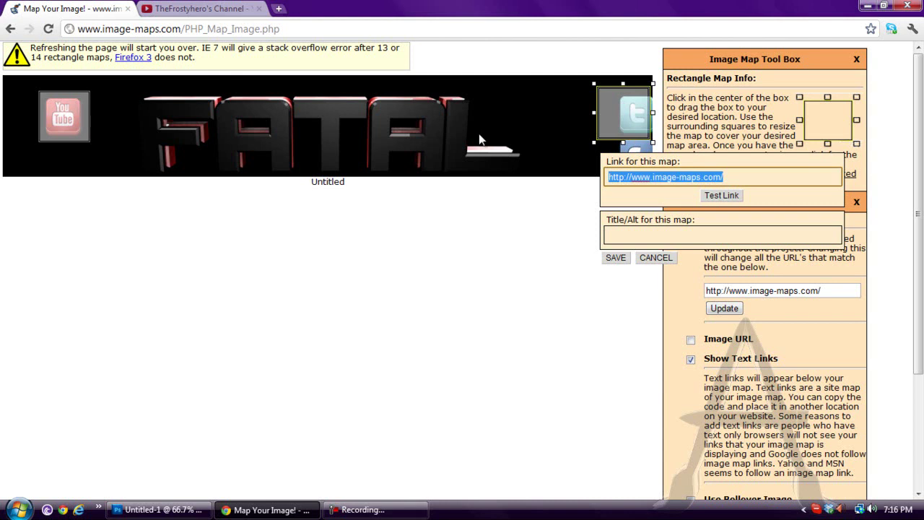
pyautogui.write('rttwo')
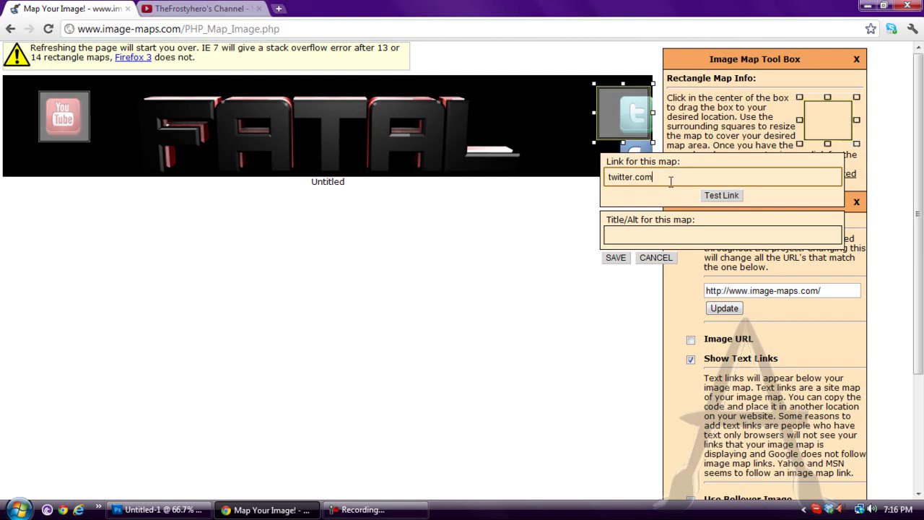
pyautogui.click(715, 196)
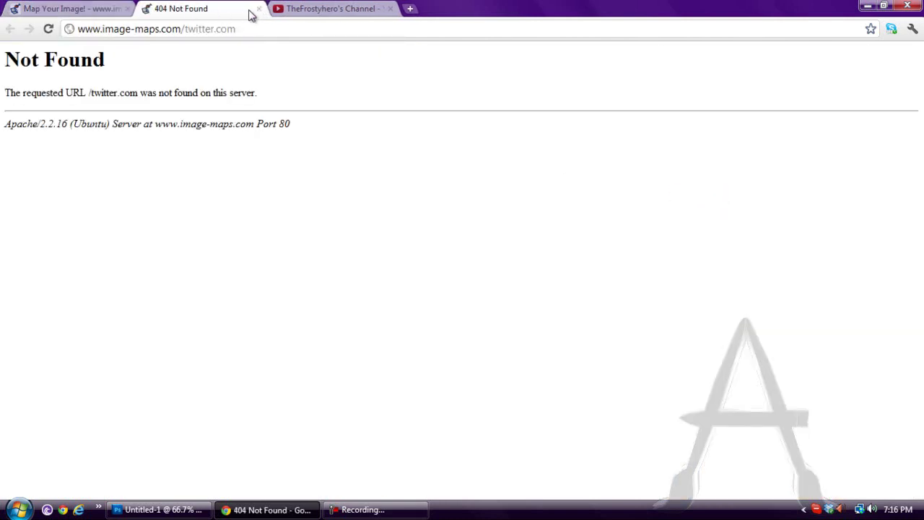
pyautogui.click(260, 8)
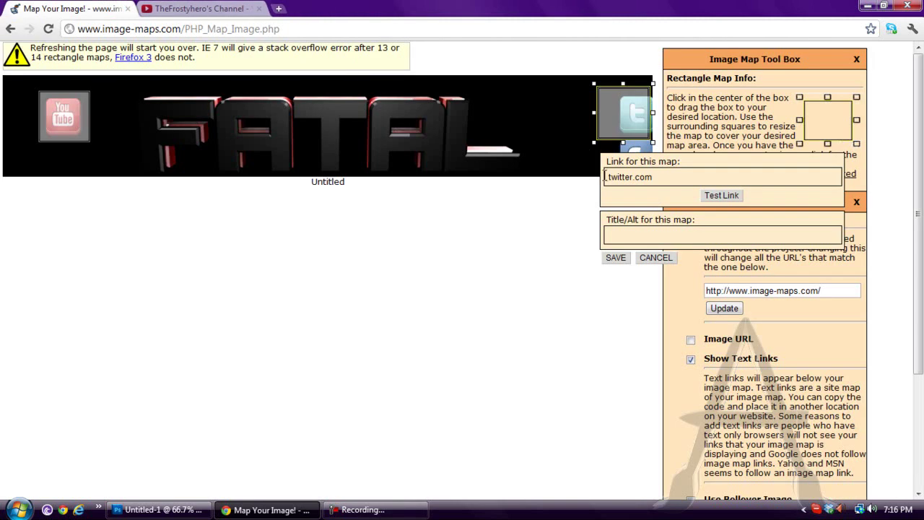
pyautogui.click(605, 177)
pyautogui.write('http')
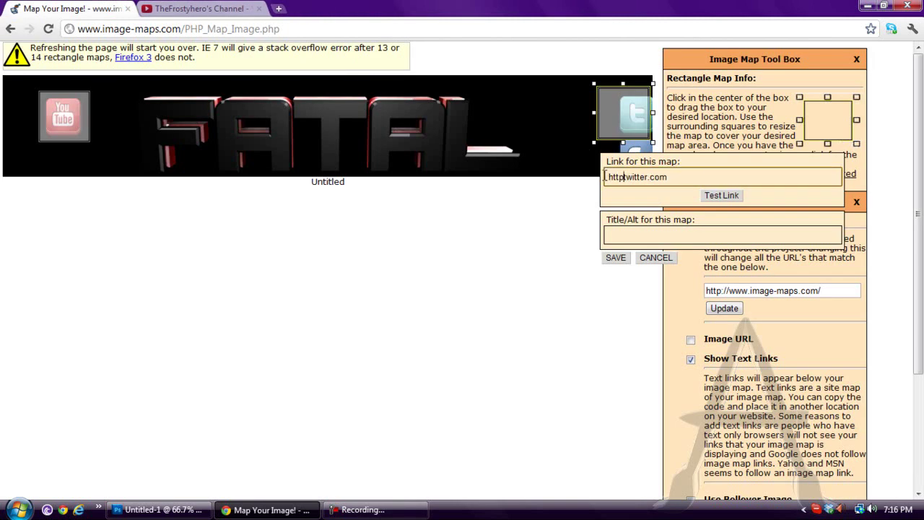
pyautogui.write('://www.')
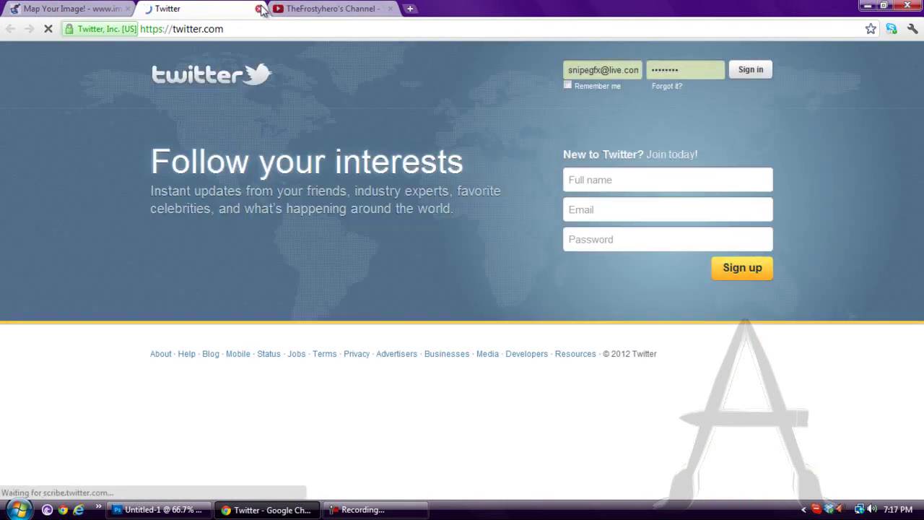
pyautogui.click(258, 9)
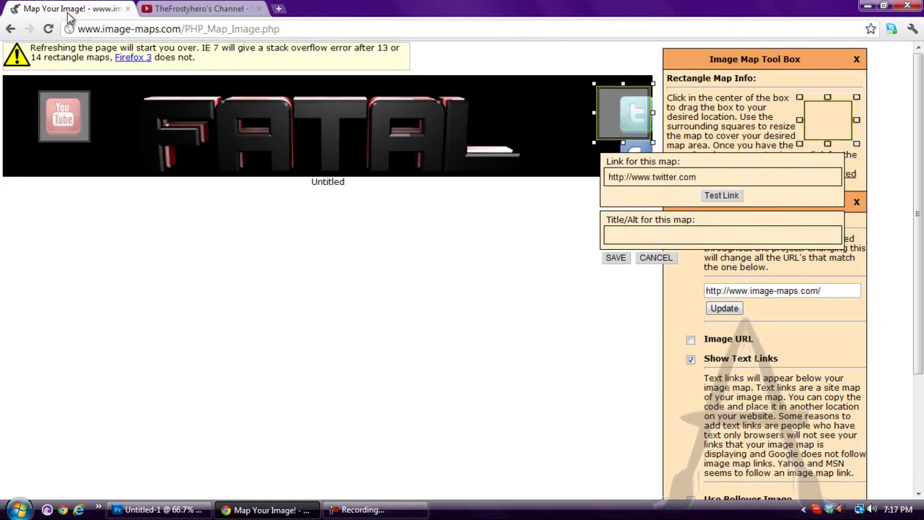
pyautogui.click(616, 258)
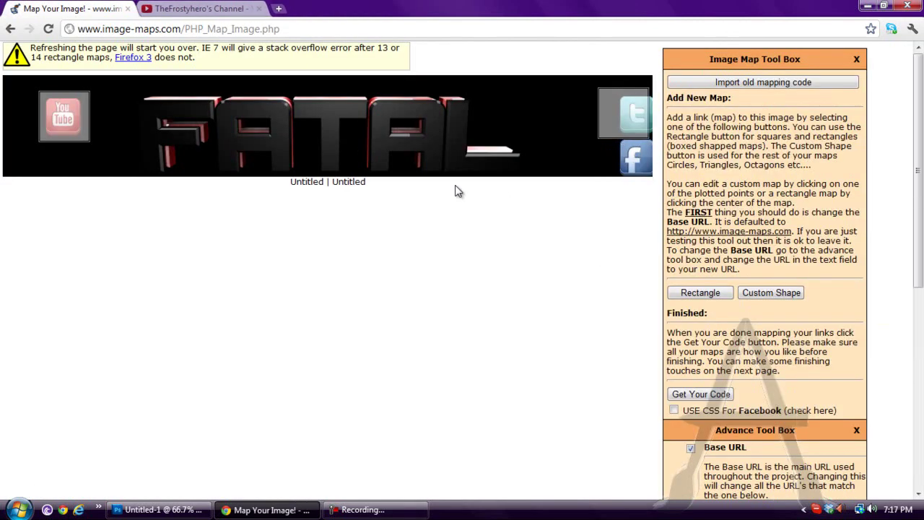
# - Draw a new rectangle area and fit it over the Facebook icon
pyautogui.click(700, 292)
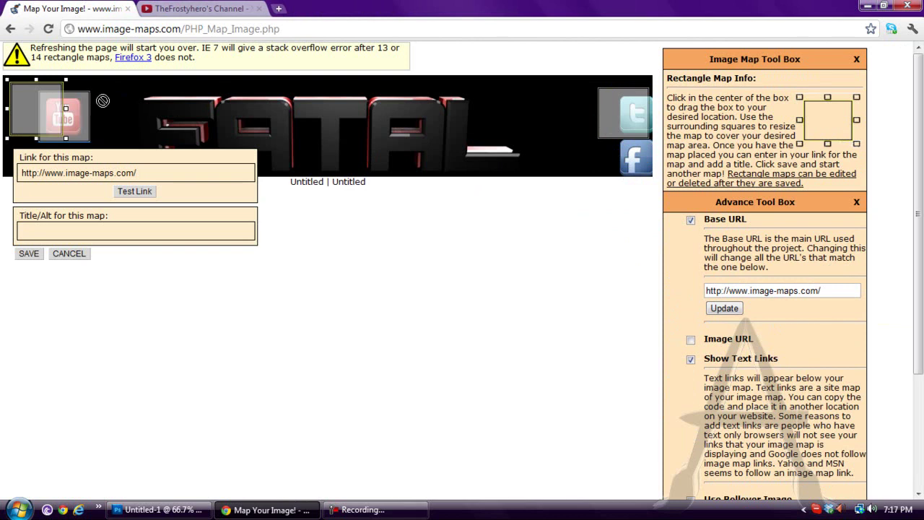
pyautogui.moveTo(36, 108); pyautogui.dragTo(681, 157)
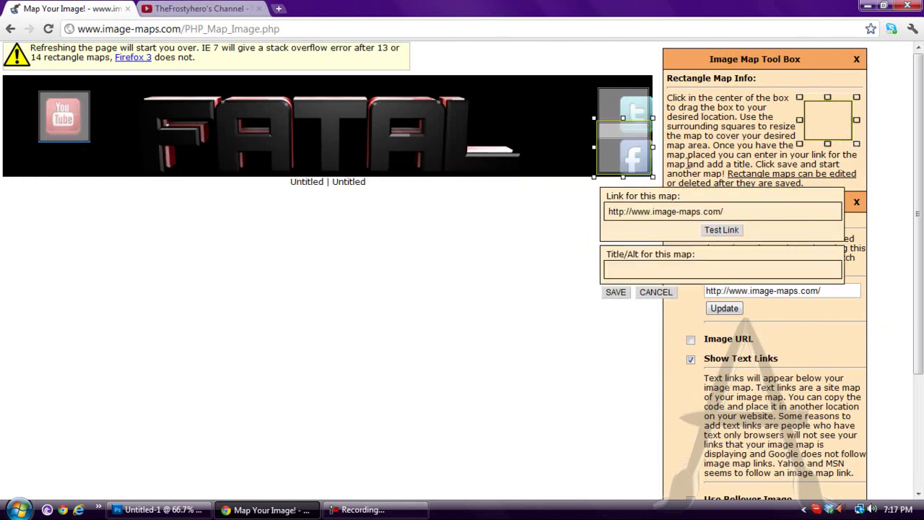
pyautogui.moveTo(623, 117)
pyautogui.mouseDown()
pyautogui.moveTo(621, 154)
pyautogui.moveTo(622, 135)
pyautogui.mouseUp()
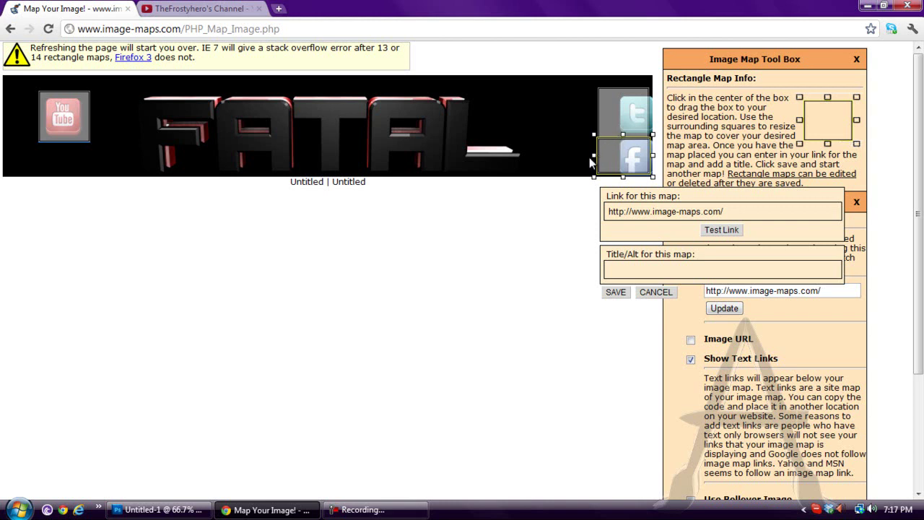
pyautogui.tripleClick(683, 213)
pyautogui.moveTo(725, 212); pyautogui.dragTo(607, 210)
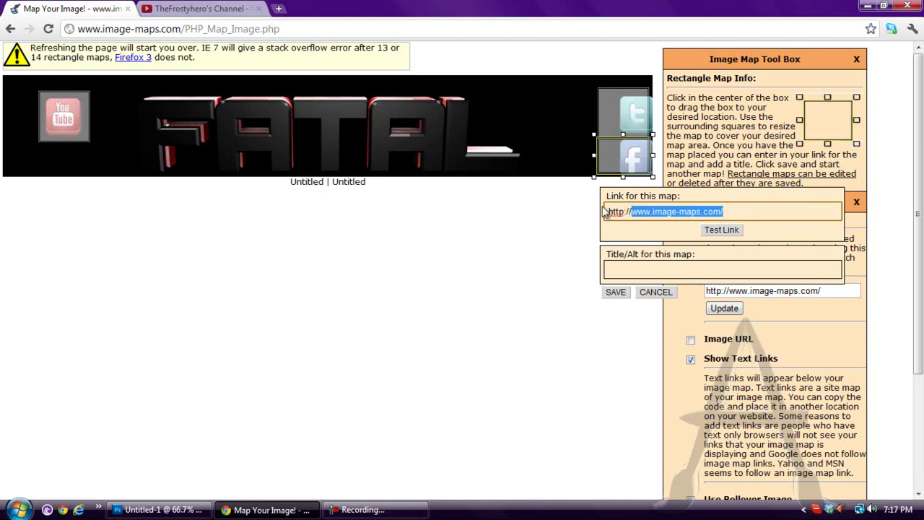
pyautogui.write('w')
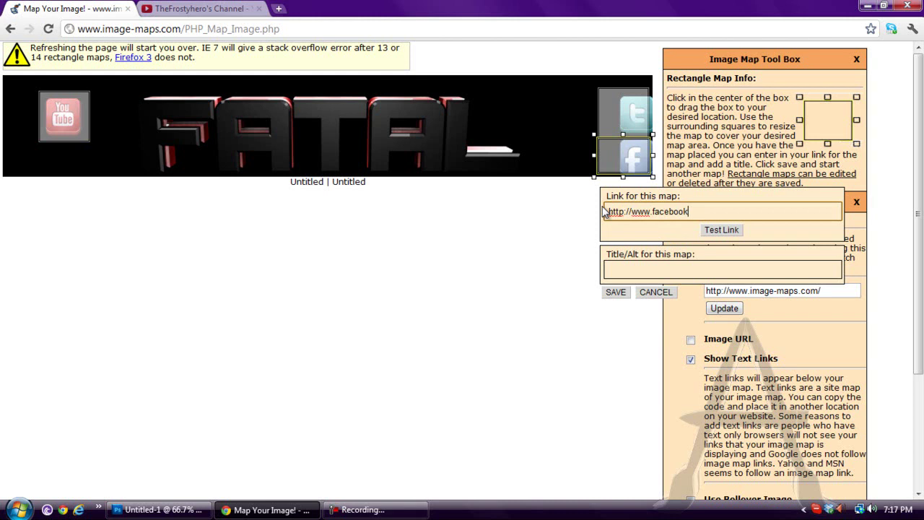
pyautogui.click(736, 231)
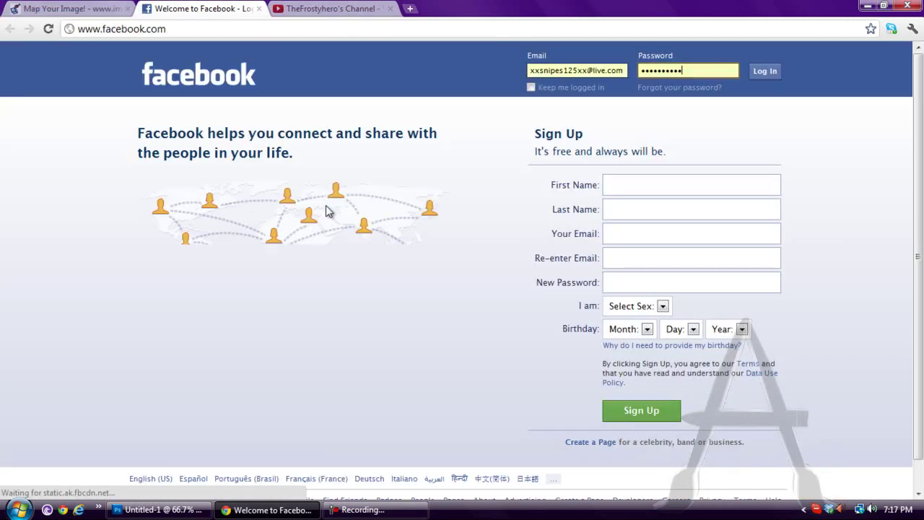
pyautogui.click(259, 9)
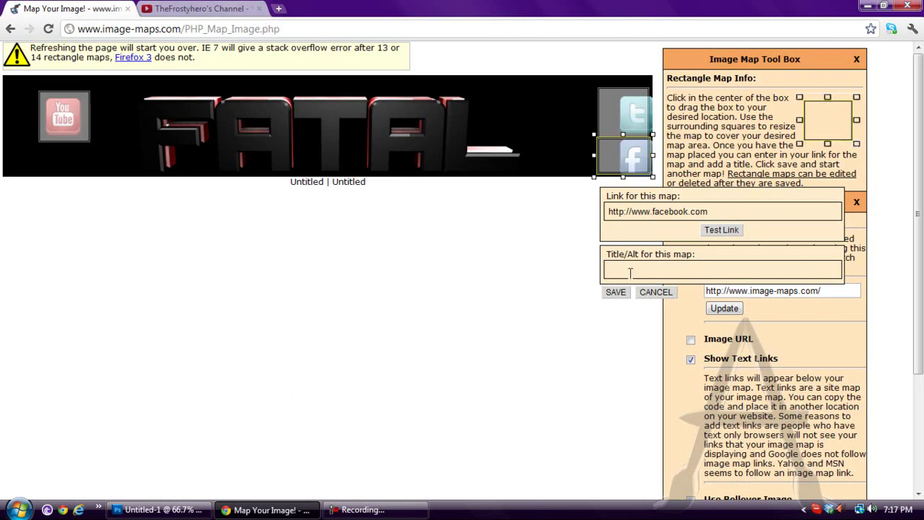
pyautogui.click(615, 293)
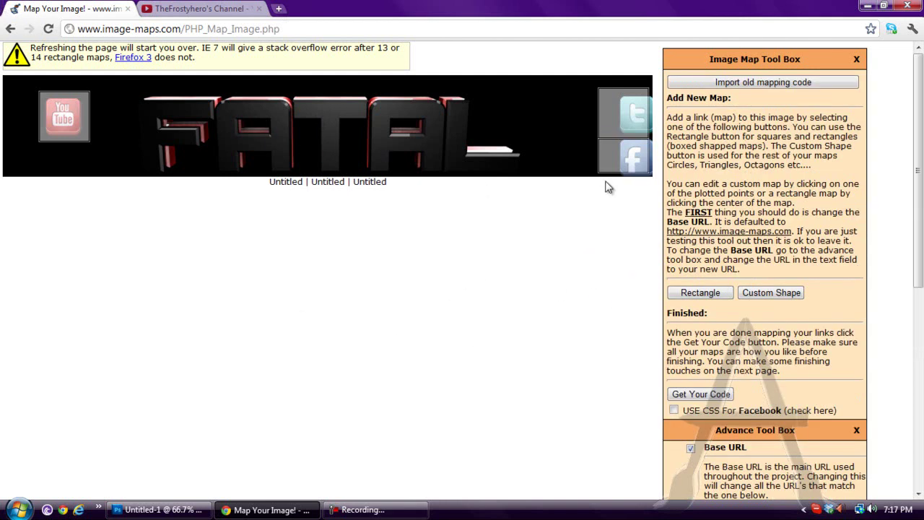
pyautogui.moveTo(611, 148)
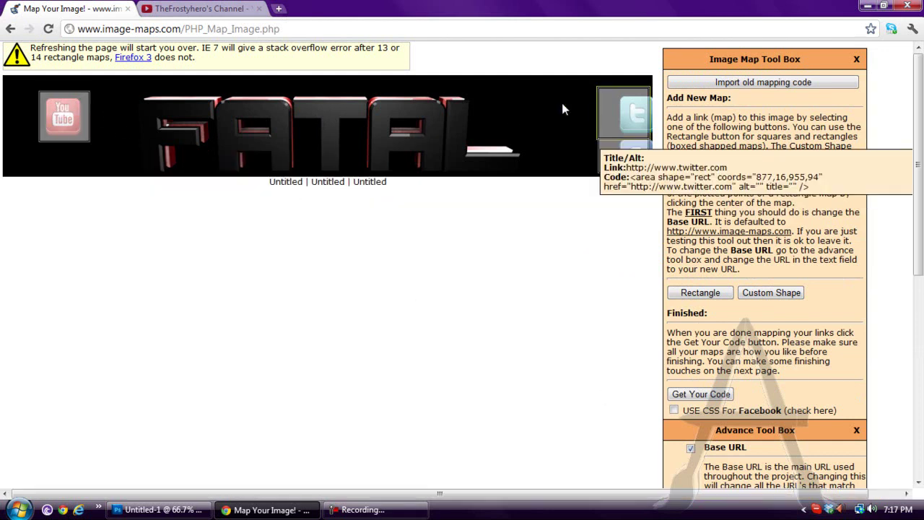
pyautogui.click(611, 90)
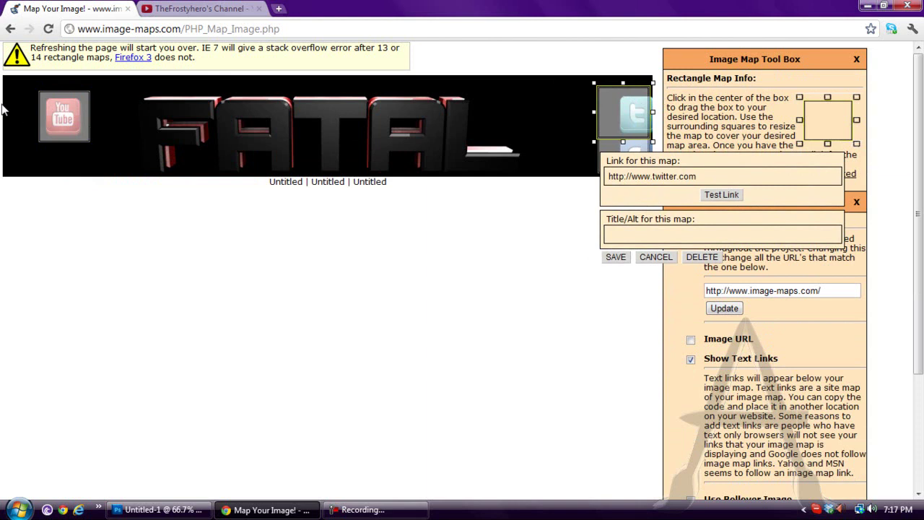
pyautogui.click(616, 259)
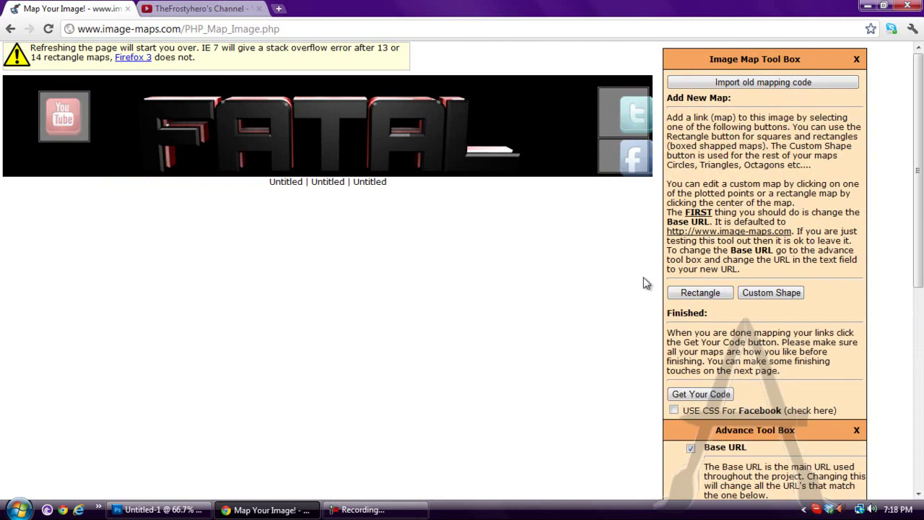
# - Generate the image map code for the three-link FATAL banner and look over the code page
pyautogui.click(693, 395)
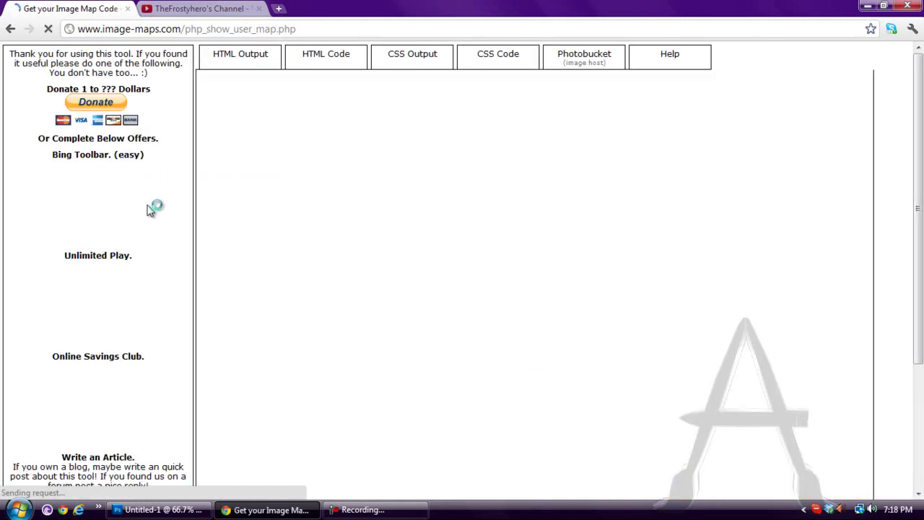
pyautogui.scroll(-5, 696, 354)
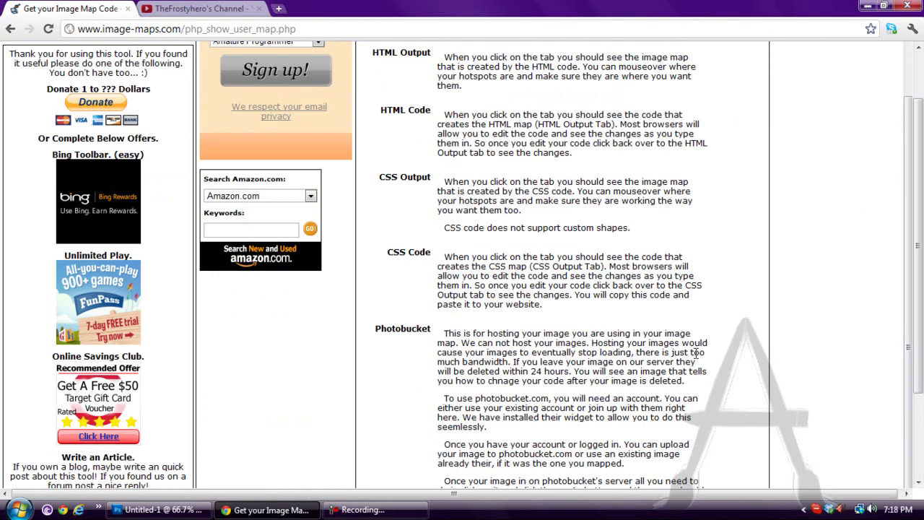
pyautogui.scroll(5, 697, 354)
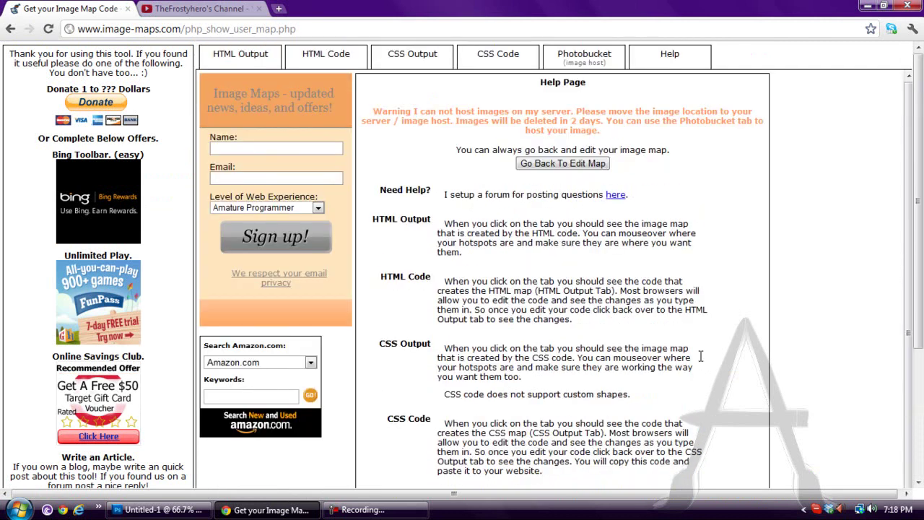
pyautogui.scroll(-5, 704, 358)
pyautogui.scroll(3, 713, 363)
pyautogui.scroll(-3, 676, 310)
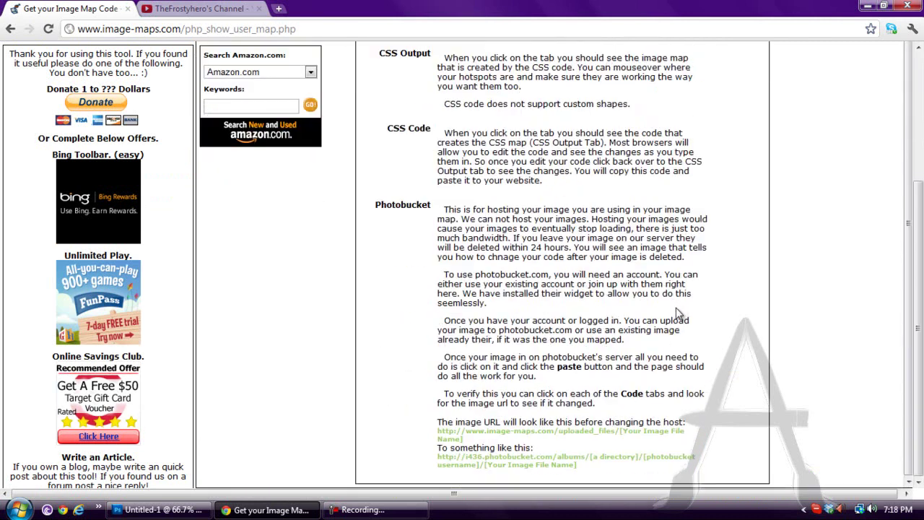
pyautogui.scroll(5, 672, 318)
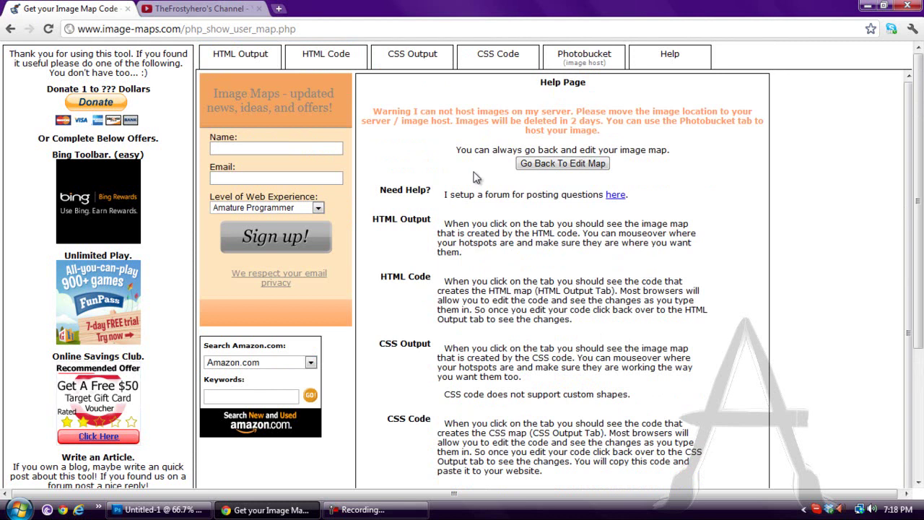
# - Show the HTML Code tab and select all of the generated image map code
pyautogui.click(321, 62)
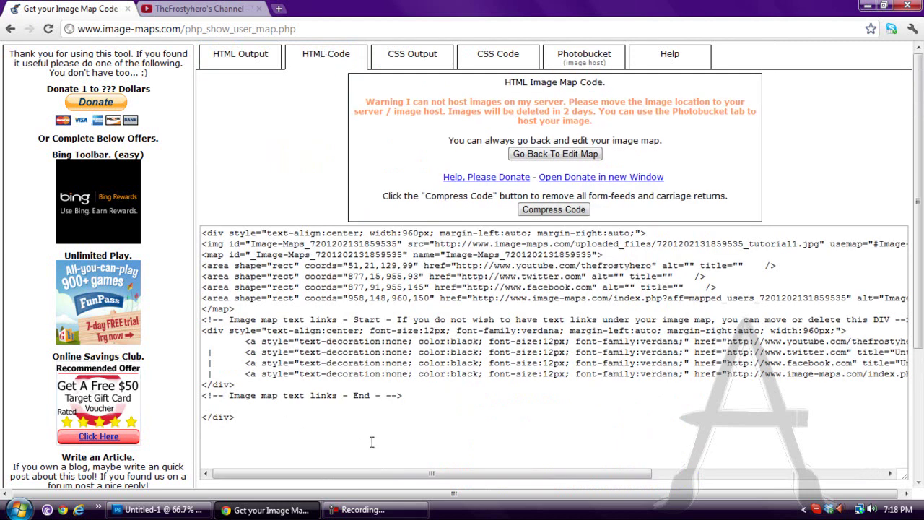
pyautogui.moveTo(372, 442); pyautogui.dragTo(159, 225)
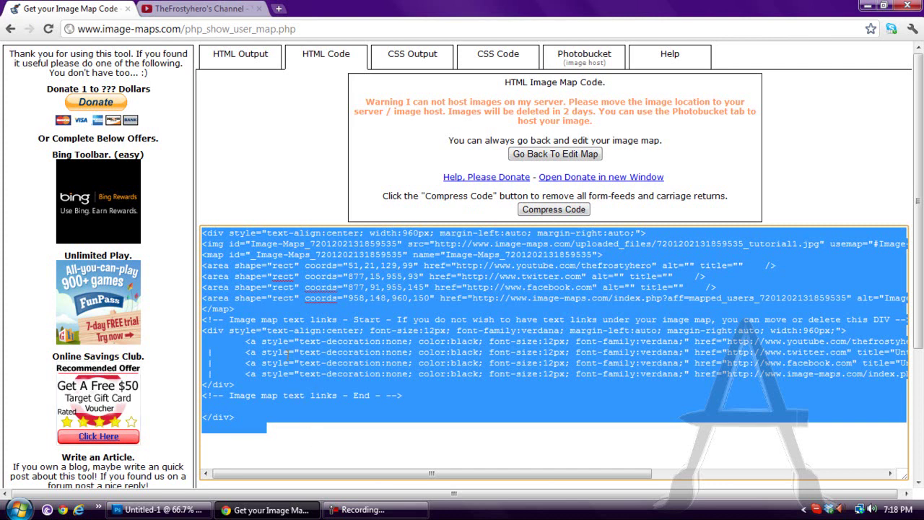
pyautogui.click(265, 427)
pyautogui.moveTo(279, 424); pyautogui.dragTo(200, 209)
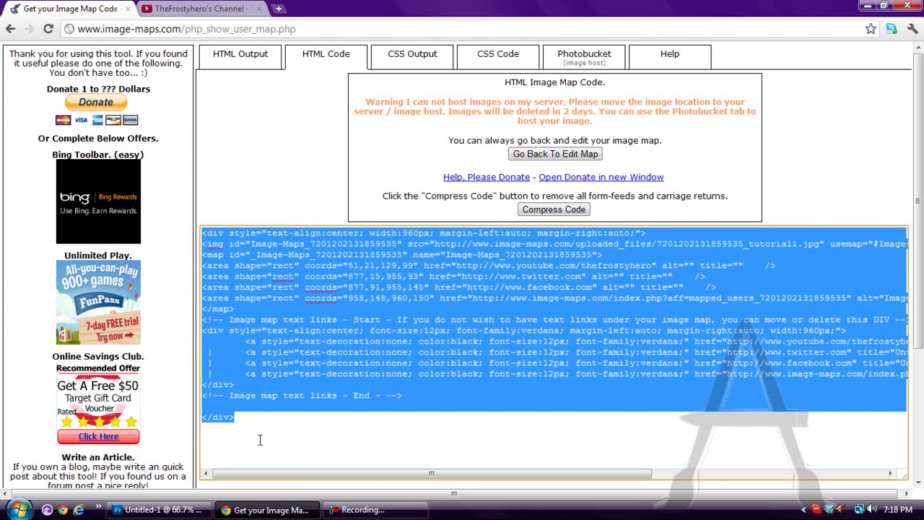
pyautogui.moveTo(260, 440); pyautogui.dragTo(173, 238)
pyautogui.moveTo(286, 420); pyautogui.dragTo(217, 38)
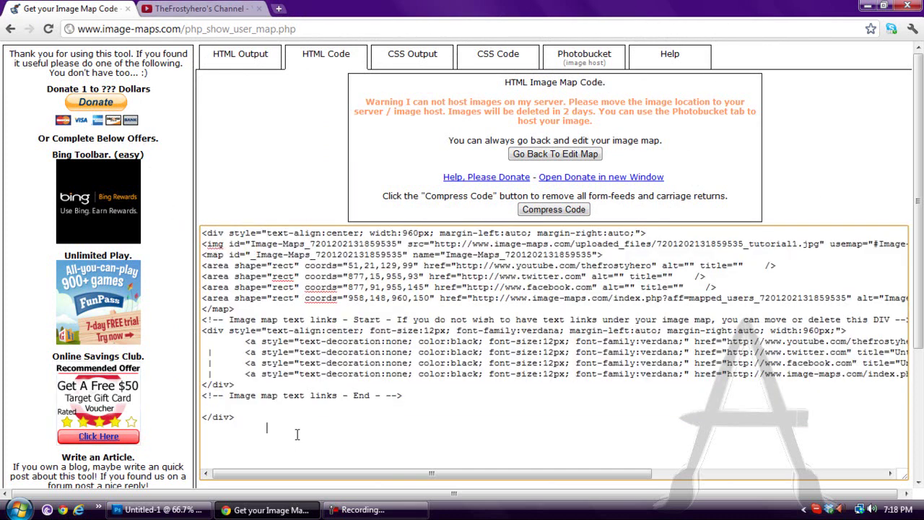
pyautogui.moveTo(299, 434); pyautogui.dragTo(197, 221)
# - Copy the selected HTML image map code to the clipboard
pyautogui.rightClick(223, 266)
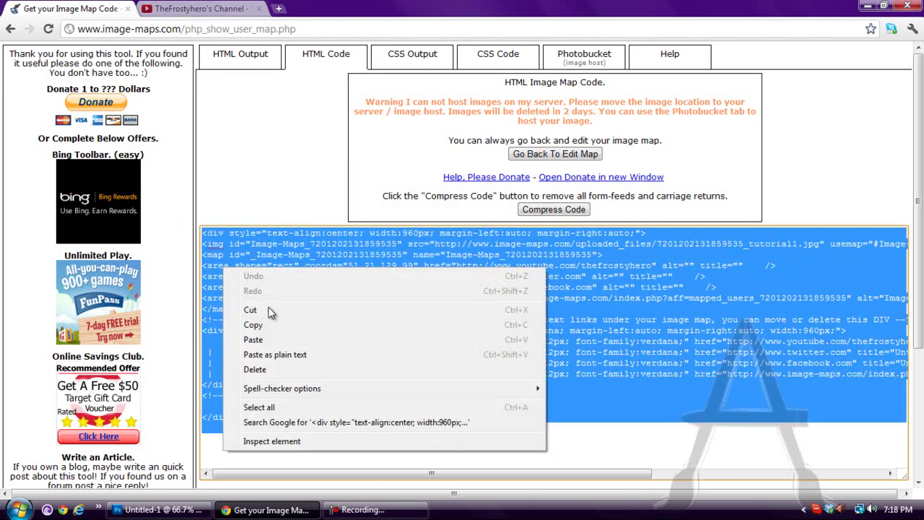
pyautogui.click(307, 460)
pyautogui.moveTo(299, 445); pyautogui.dragTo(216, 230)
pyautogui.hotkey('ctrl', 'c')
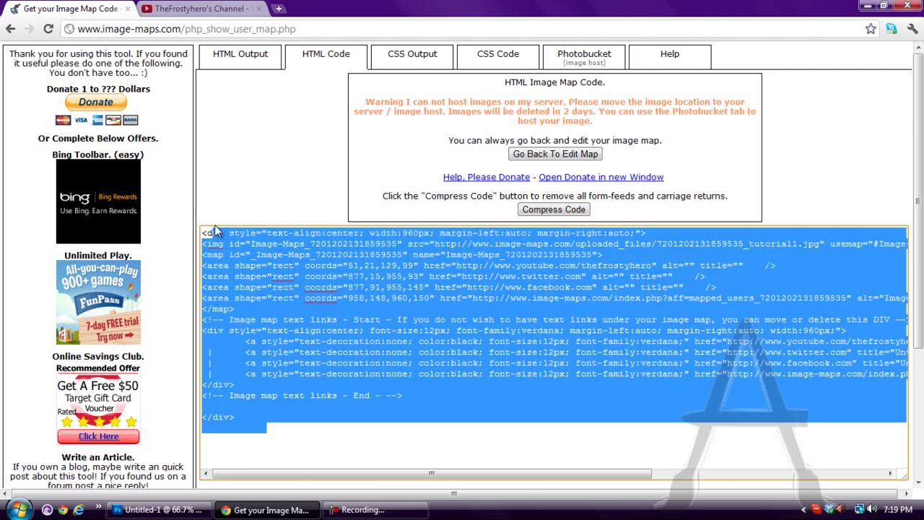
# - Launch Notepad and paste the copied image map code into it
pyautogui.click(17, 510)
pyautogui.write('n')
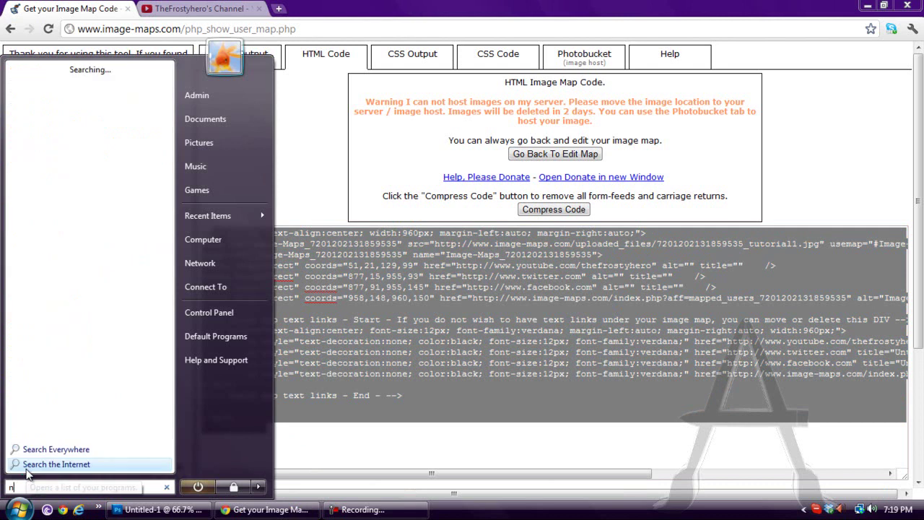
pyautogui.write('otepad')
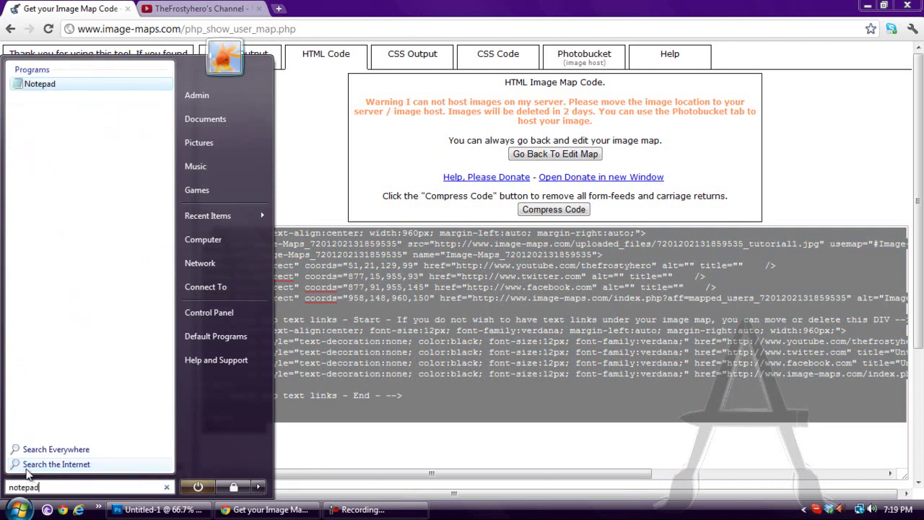
pyautogui.click(42, 84)
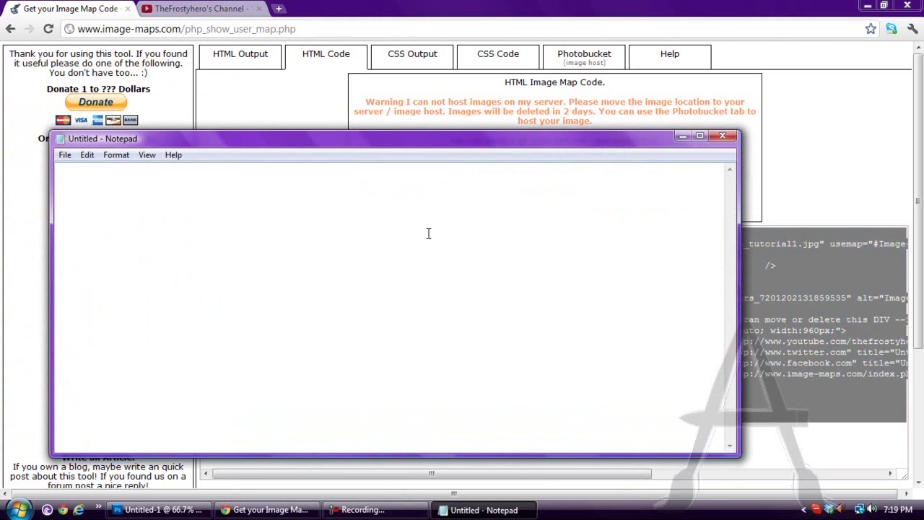
pyautogui.click(733, 10)
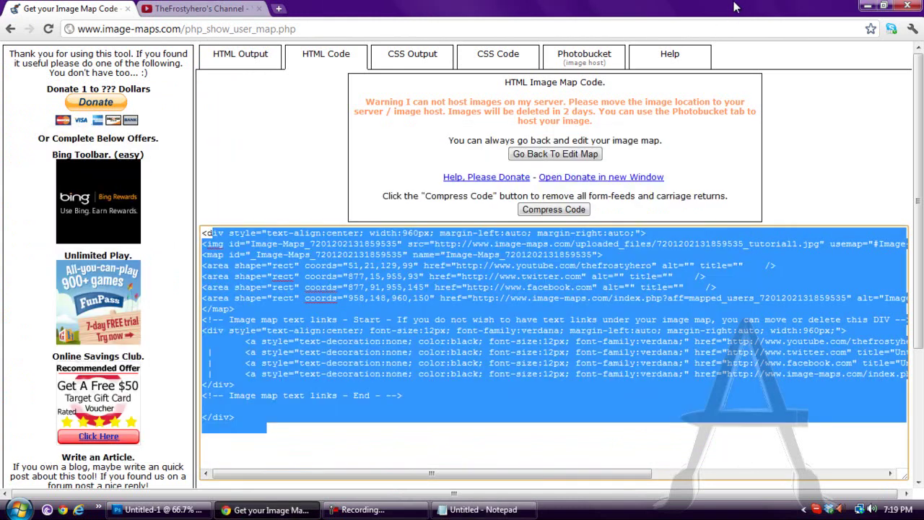
pyautogui.click(478, 509)
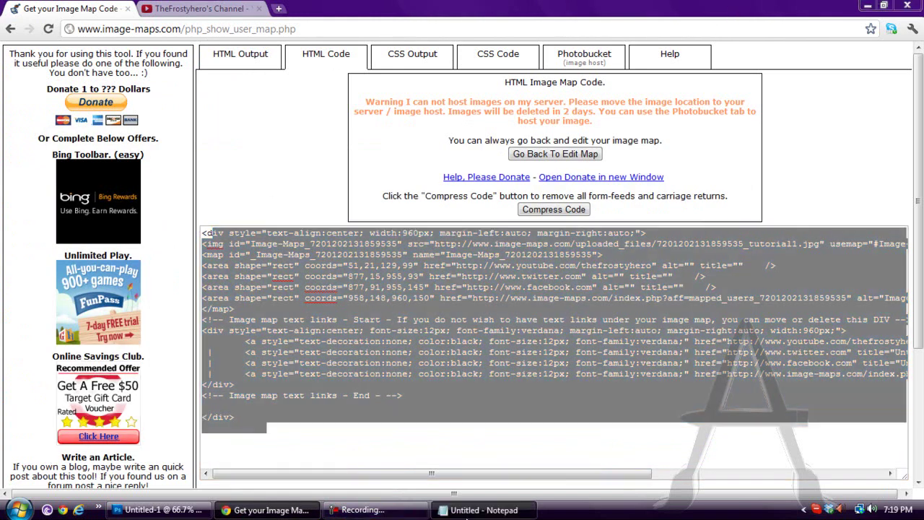
pyautogui.hotkey('ctrl', 'v')
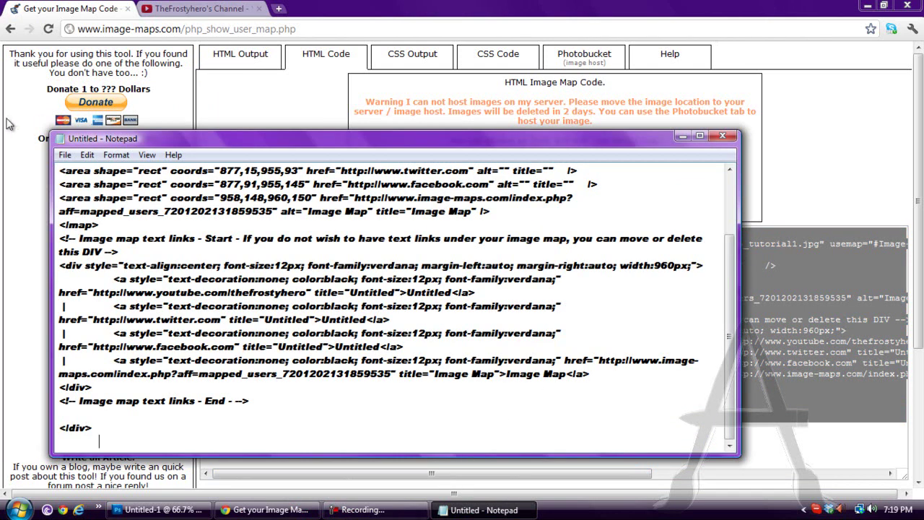
# - Close Notepad without saving, returning to the HTML code page
pyautogui.click(65, 154)
pyautogui.moveTo(174, 155)
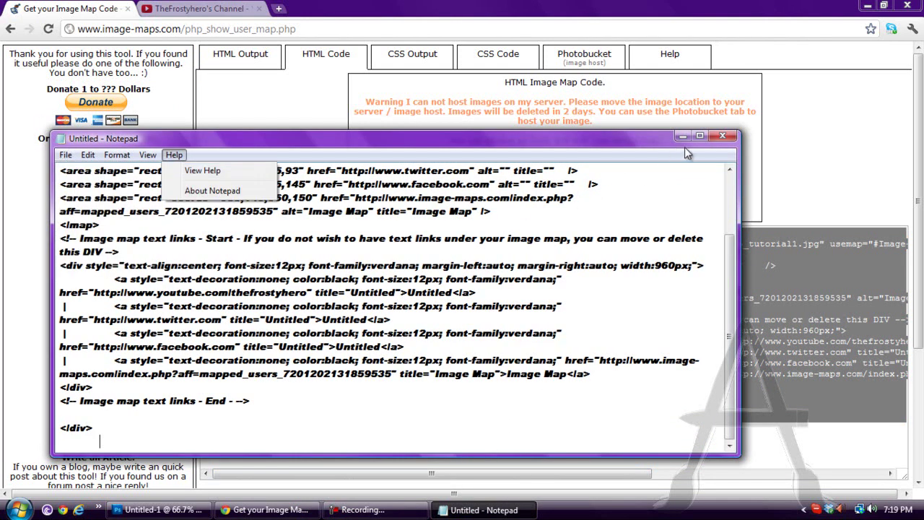
pyautogui.click(723, 136)
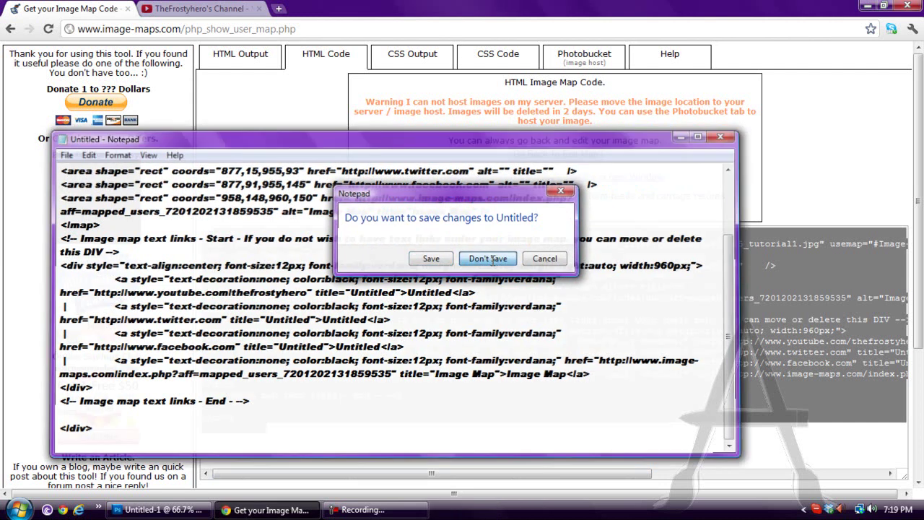
pyautogui.click(489, 258)
pyautogui.click(557, 426)
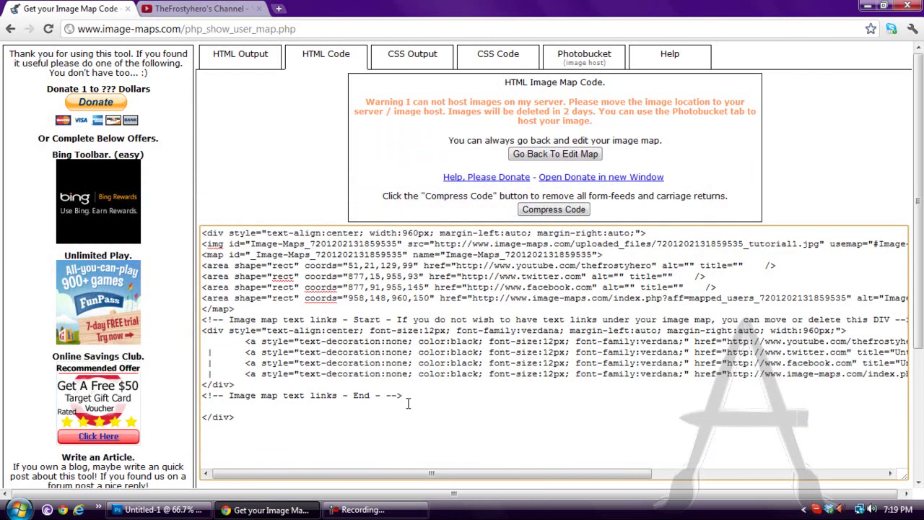
# - Select the whole HTML image-map code in the code box, then bring Photoshop's banner document forward
pyautogui.hotkey('ctrl', 'a')
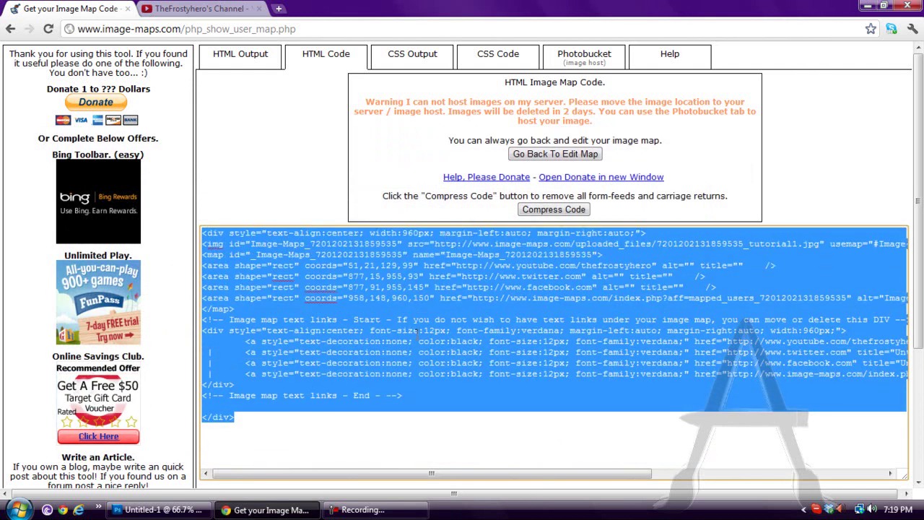
pyautogui.moveTo(476, 424); pyautogui.dragTo(196, 208)
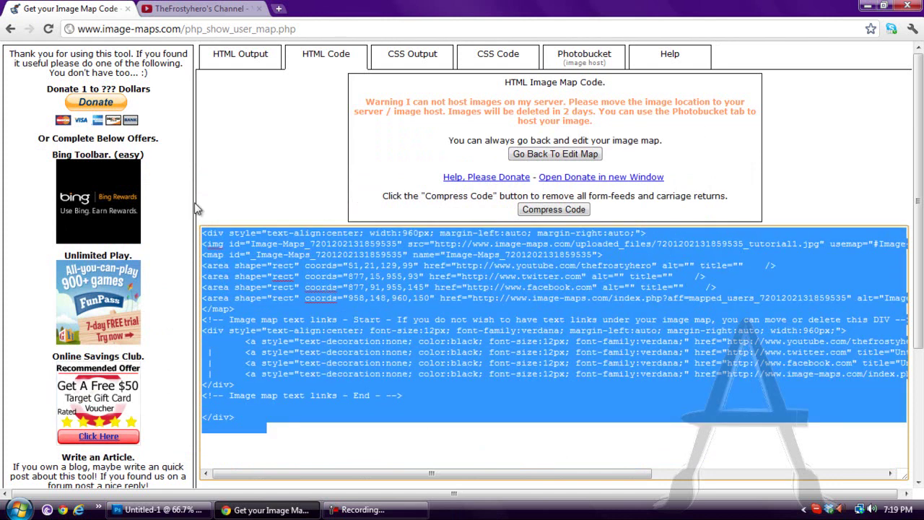
pyautogui.click(275, 432)
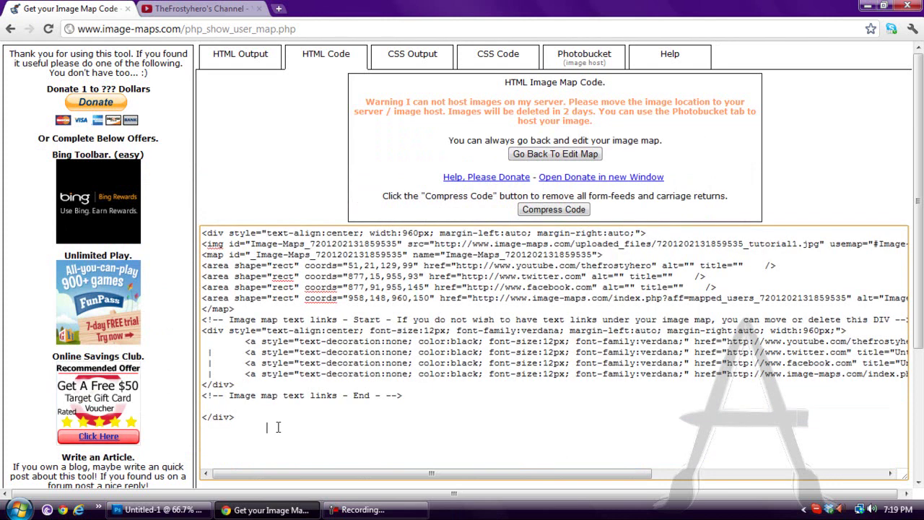
pyautogui.moveTo(277, 427); pyautogui.dragTo(176, 222)
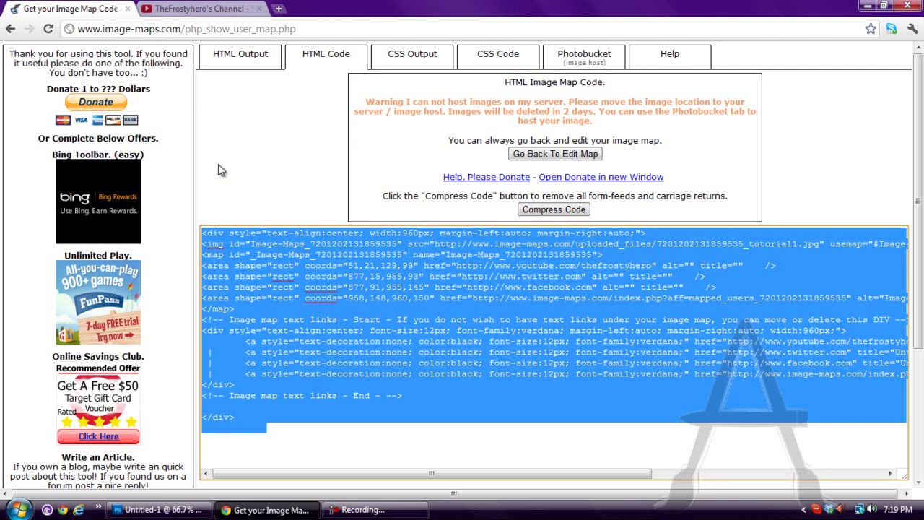
pyautogui.click(191, 512)
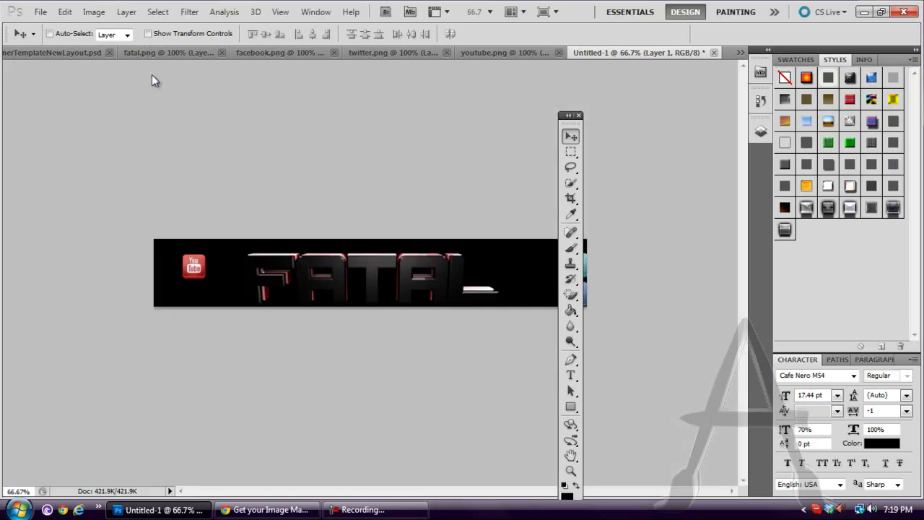
# - In the YouTube tab, open the True Art Studios channel from Channels To Check Out
pyautogui.click(264, 510)
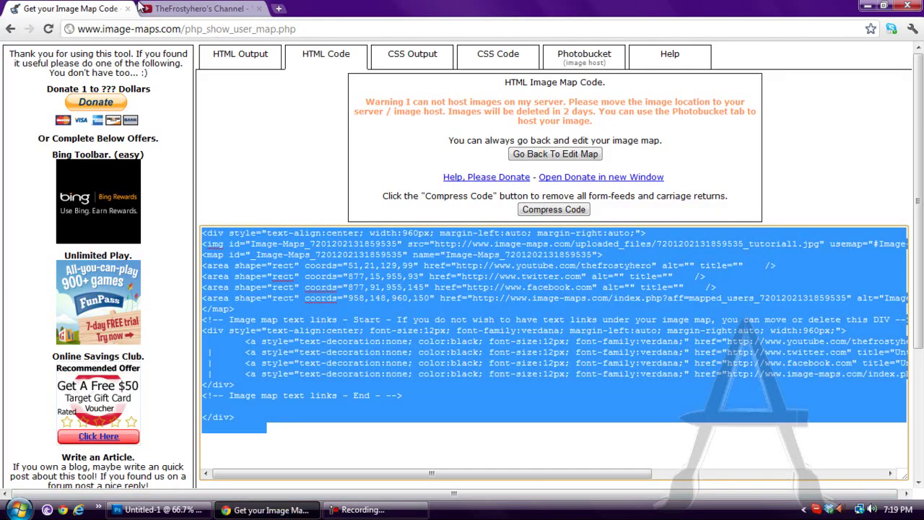
pyautogui.click(161, 15)
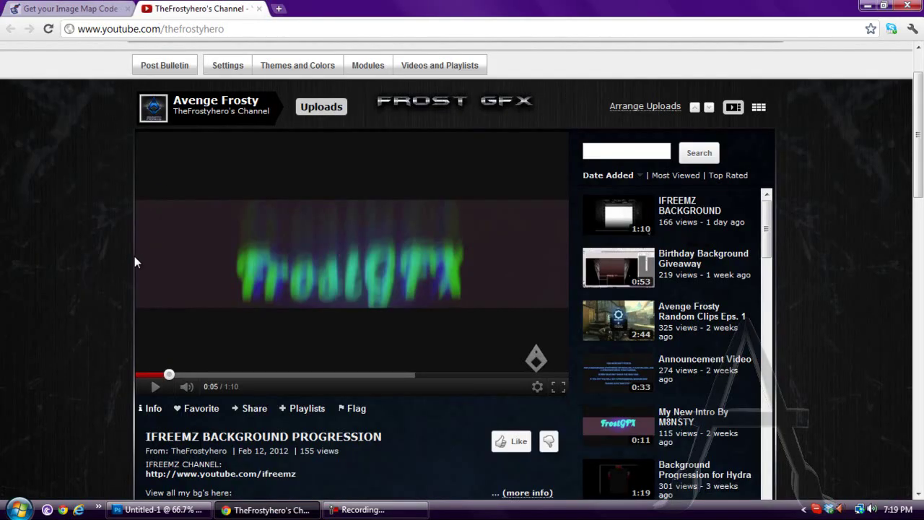
pyautogui.scroll(-5, 134, 260)
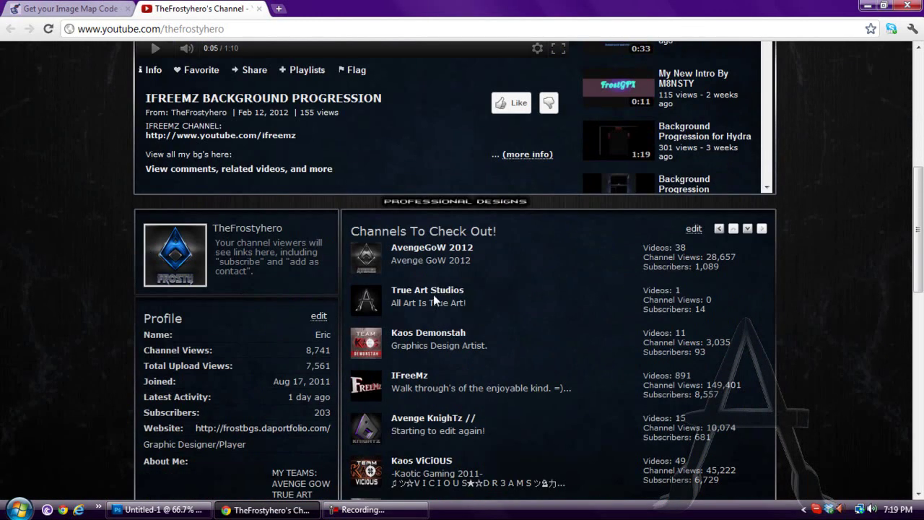
pyautogui.doubleClick(434, 299)
pyautogui.press('F5')
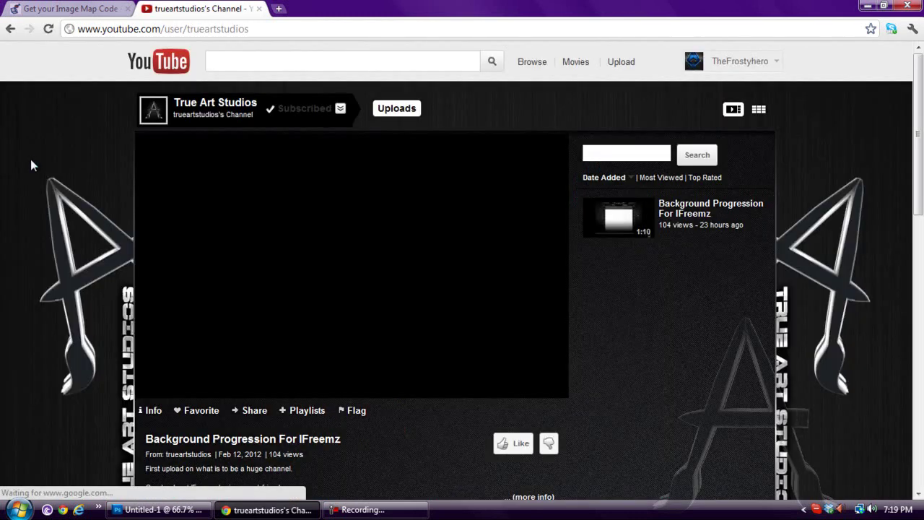
pyautogui.scroll(-5, 14, 152)
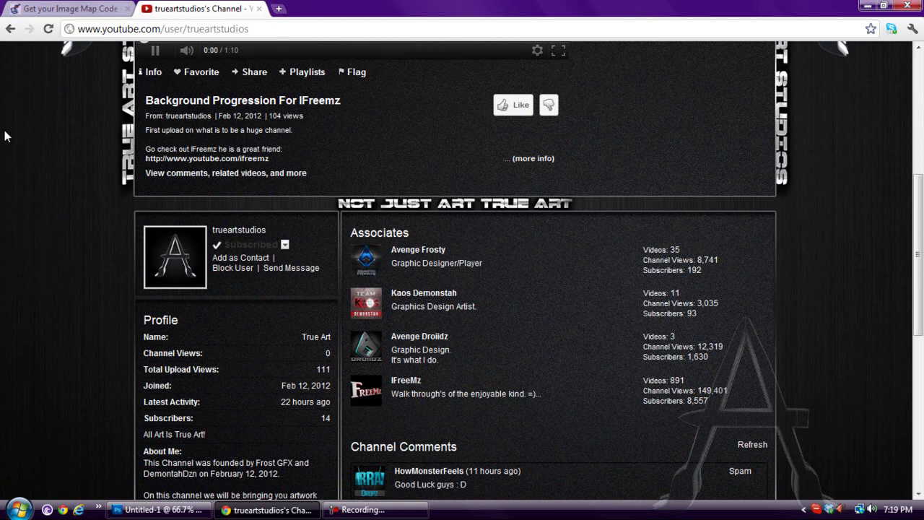
pyautogui.scroll(1, 4, 138)
pyautogui.scroll(-4, 4, 138)
pyautogui.scroll(4, 4, 138)
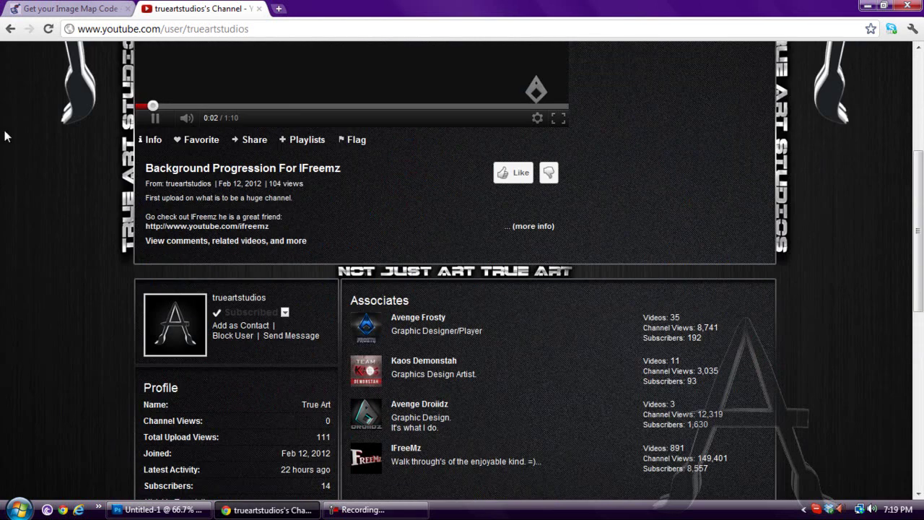
# - Pause the channel's Background Progression For IFreemz video and browse the channel page
pyautogui.click(155, 117)
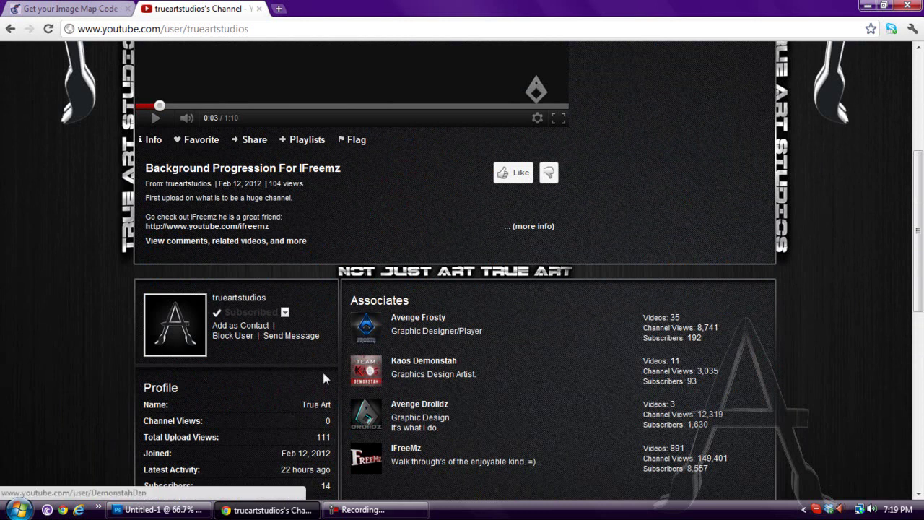
pyautogui.scroll(-4, 6, 257)
pyautogui.scroll(4, 5, 257)
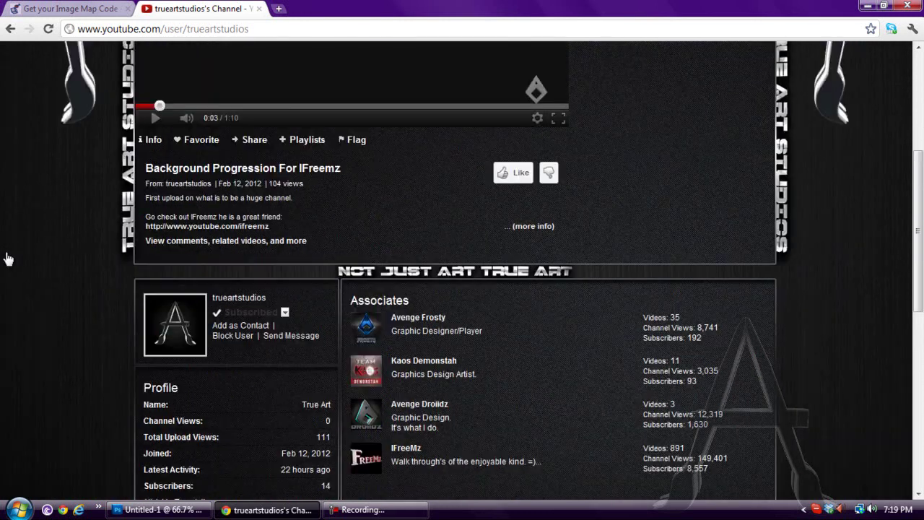
pyautogui.scroll(-4, 9, 258)
pyautogui.scroll(8, 15, 253)
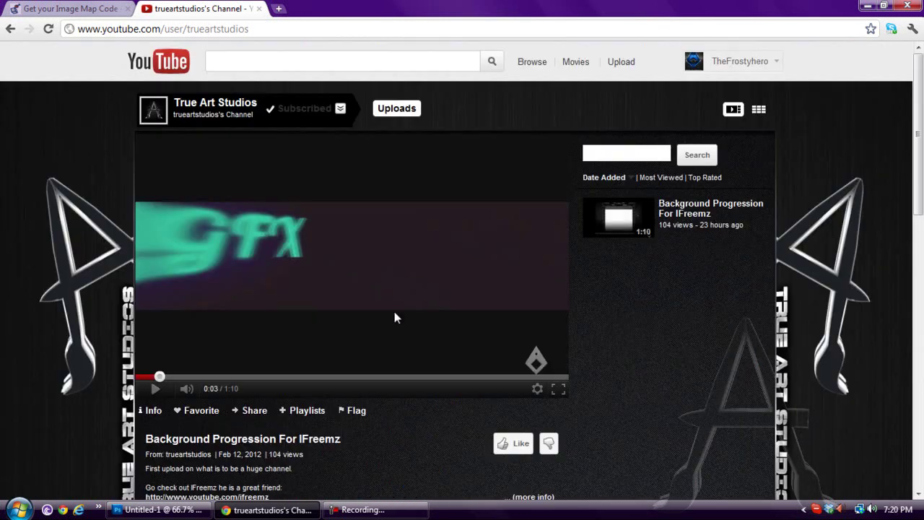
pyautogui.scroll(-6, 394, 312)
pyautogui.scroll(4, 796, 317)
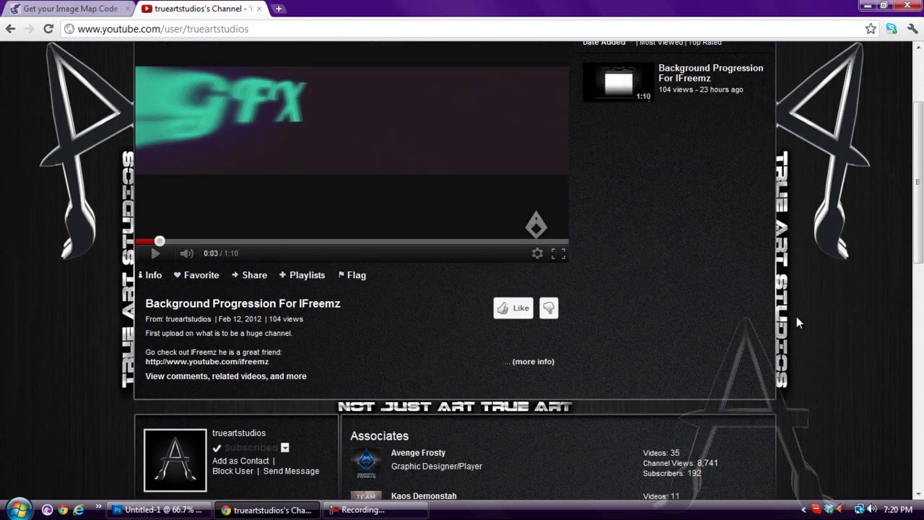
pyautogui.scroll(1, 796, 316)
pyautogui.scroll(-3, 793, 320)
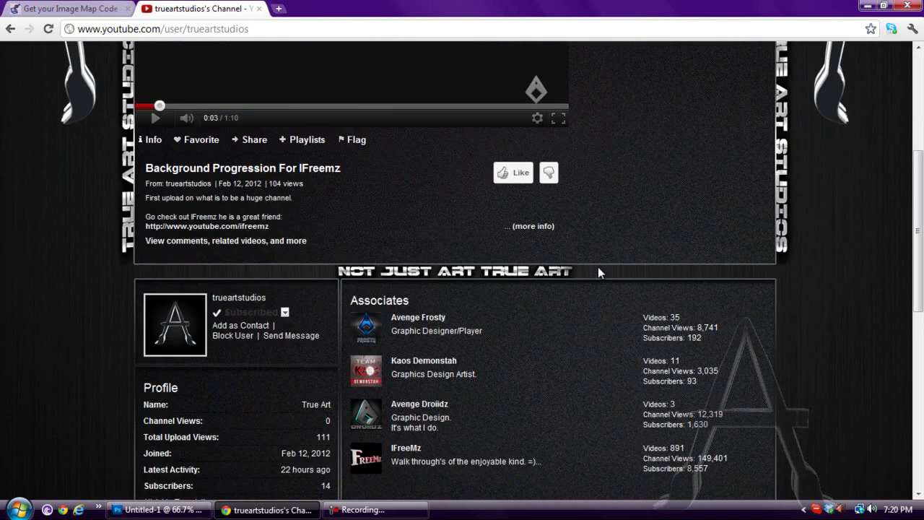
pyautogui.scroll(-4, 561, 289)
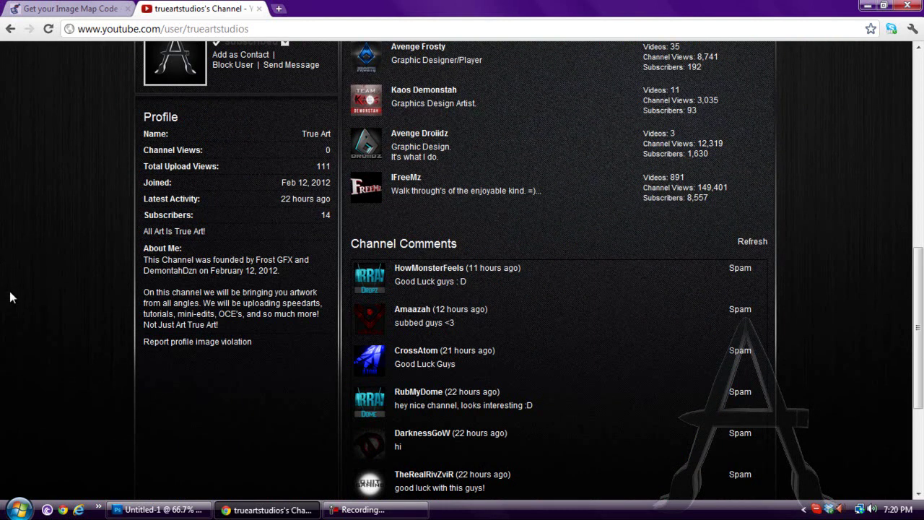
pyautogui.scroll(8, 10, 290)
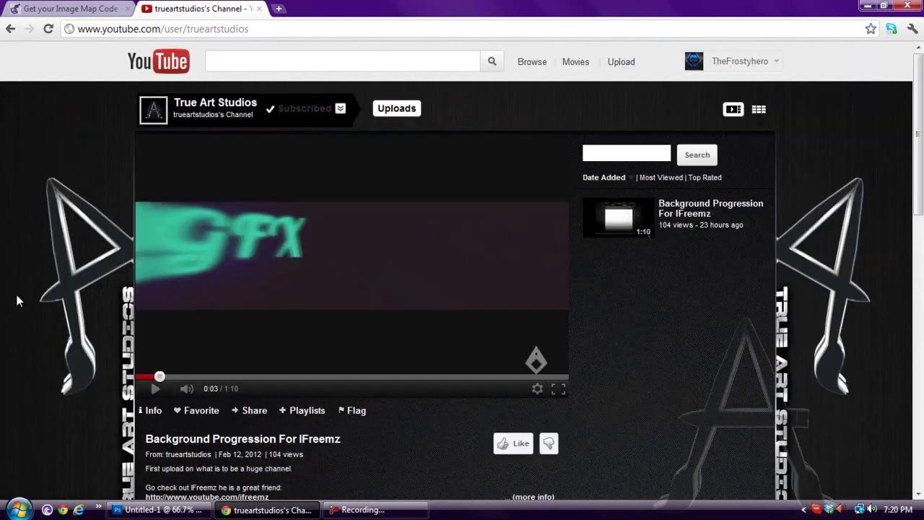
pyautogui.scroll(-5, 153, 352)
pyautogui.scroll(-3, 154, 352)
pyautogui.scroll(6, 152, 351)
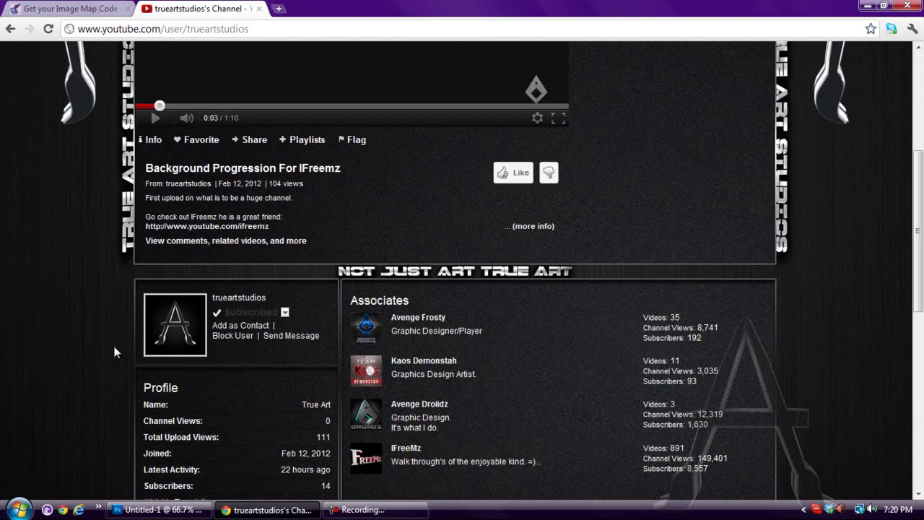
pyautogui.scroll(2, 74, 351)
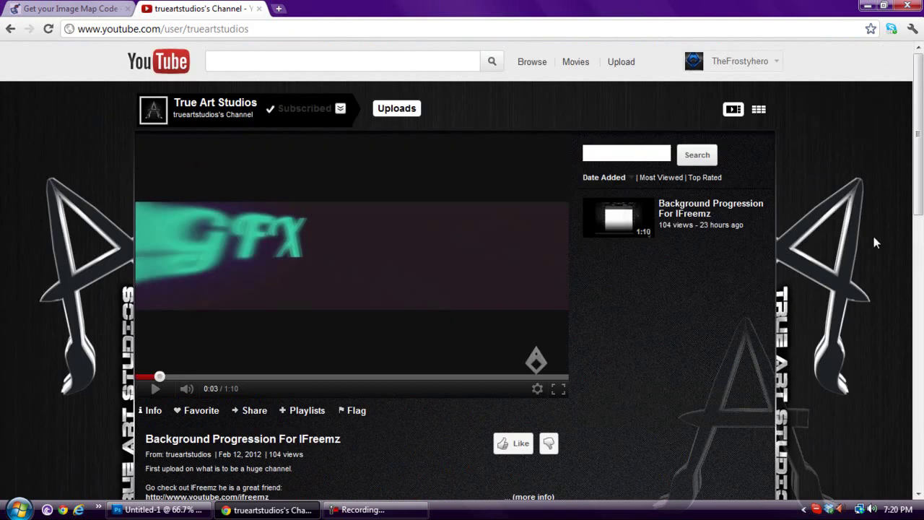
pyautogui.scroll(-4, 873, 238)
pyautogui.scroll(4, 872, 241)
pyautogui.moveTo(402, 518)
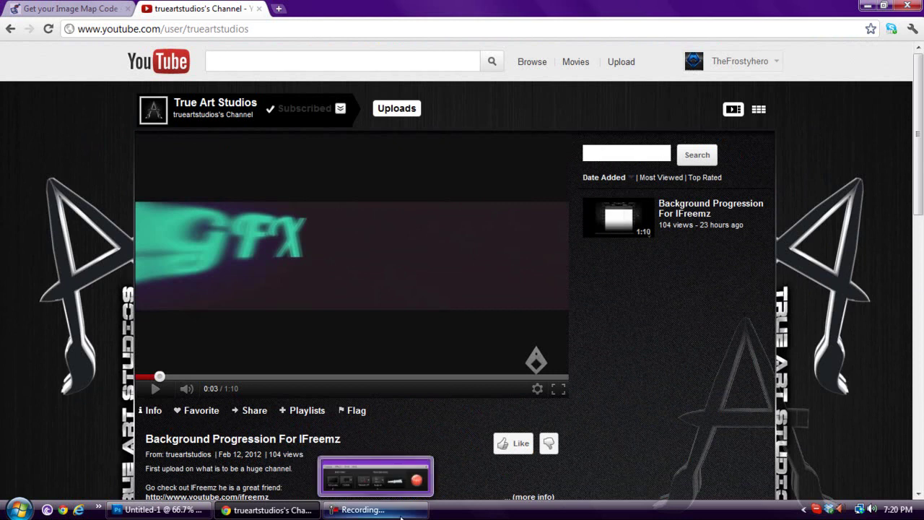